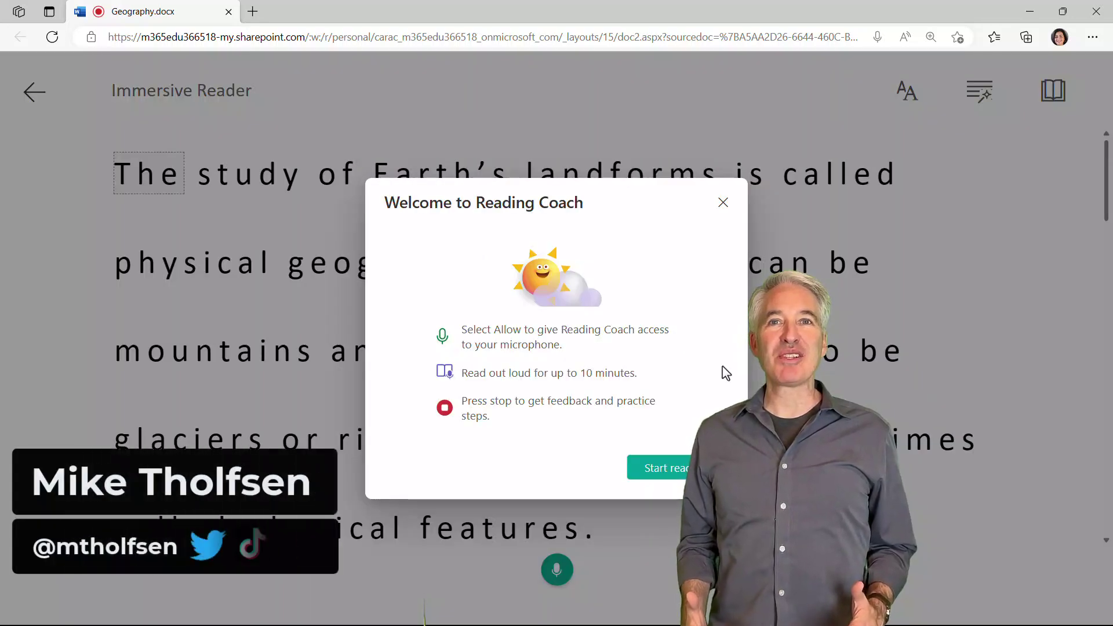
Step: Preview Reading Coach: start reading, open the practice words, and view pictures for 'geography'
left_click(675, 473)
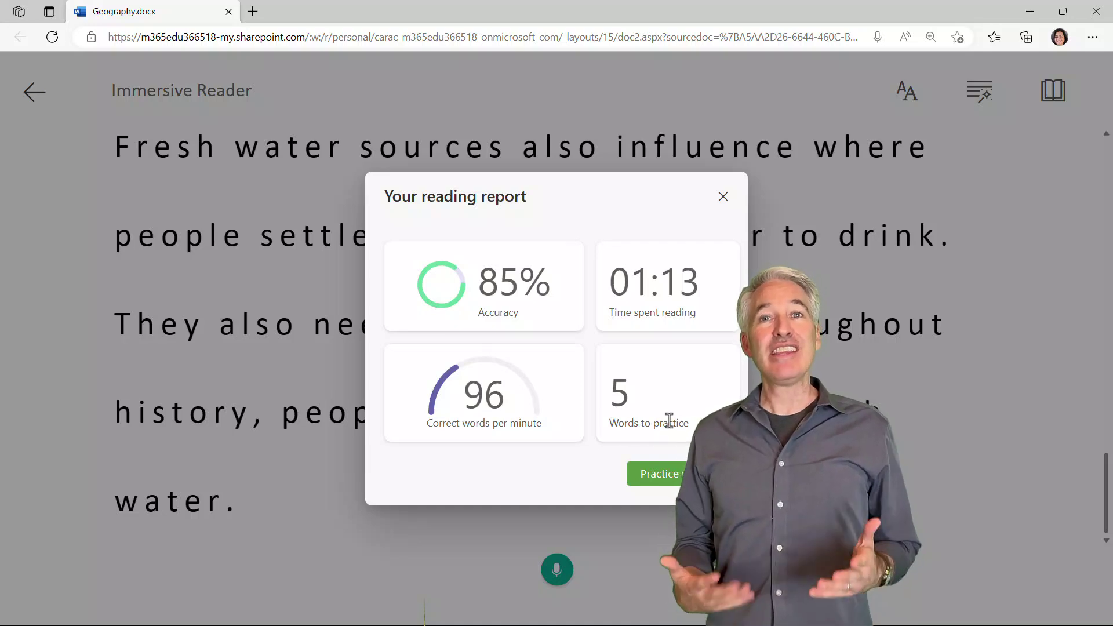
left_click(652, 473)
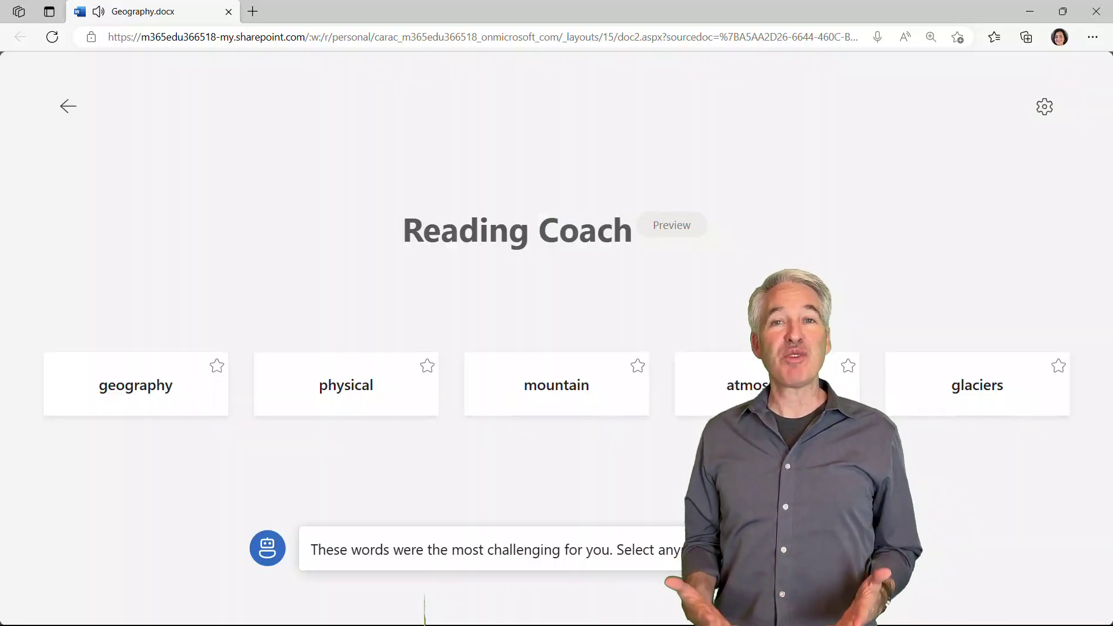
left_click(134, 393)
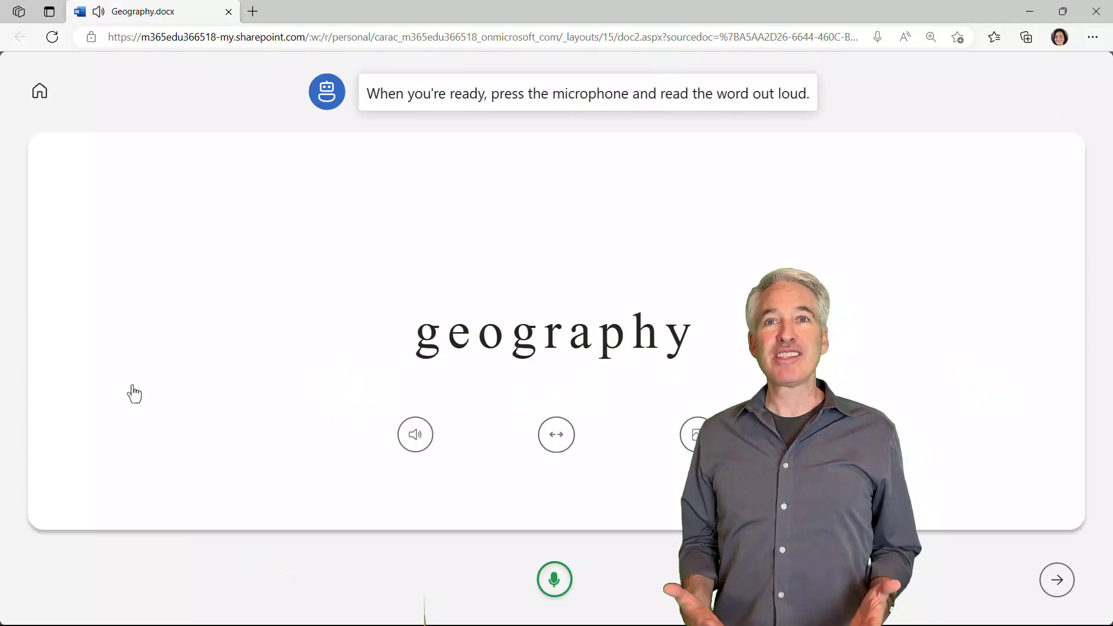
left_click(689, 436)
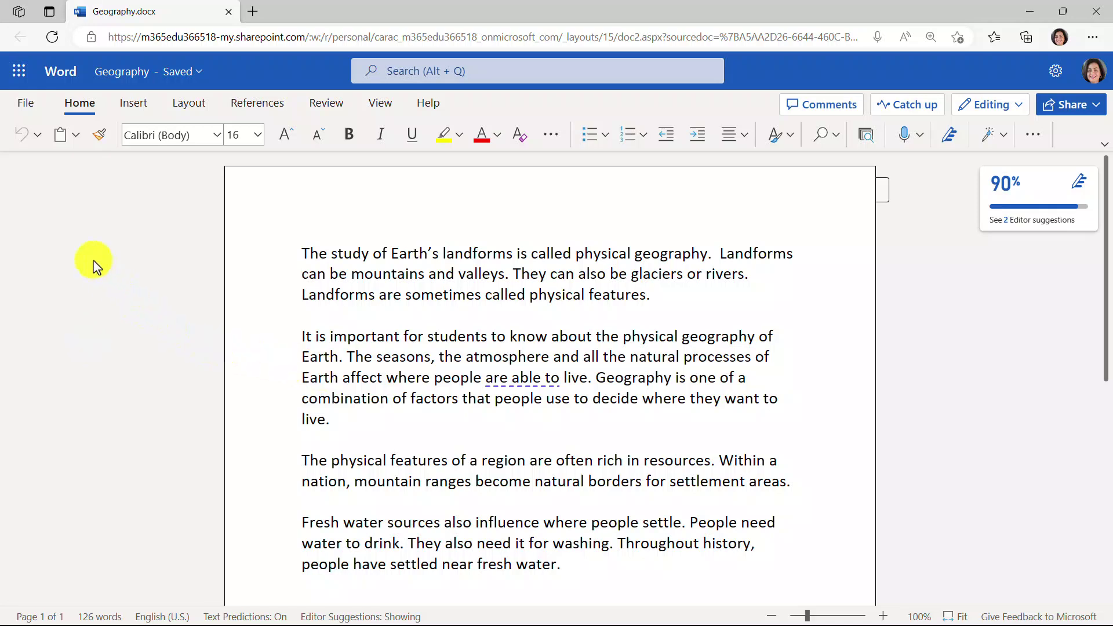
Step: Show the Geography landforms passage in Immersive Reader from the View tab
left_click(381, 103)
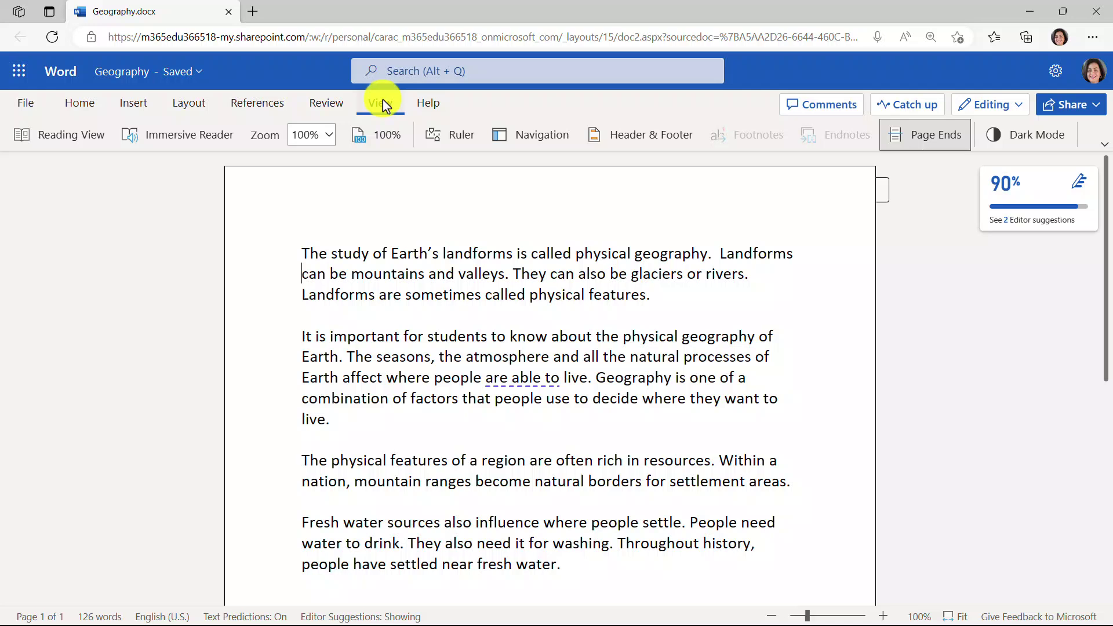
left_click(177, 140)
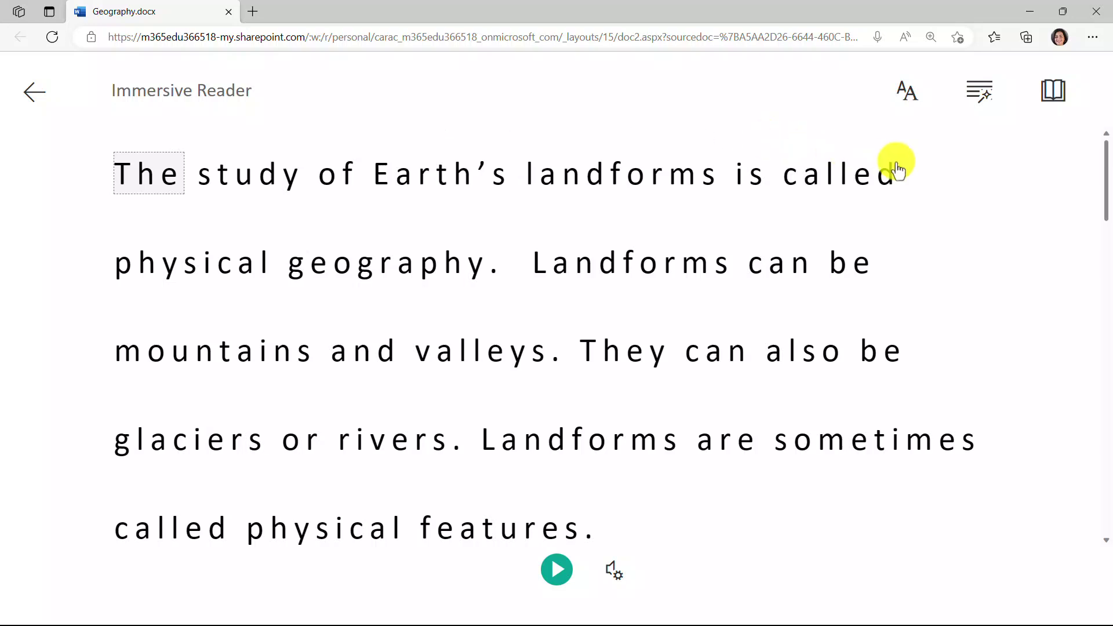
Step: Switch on the Reading Coach toggle in Immersive Reader's Reading Preferences
left_click(1054, 92)
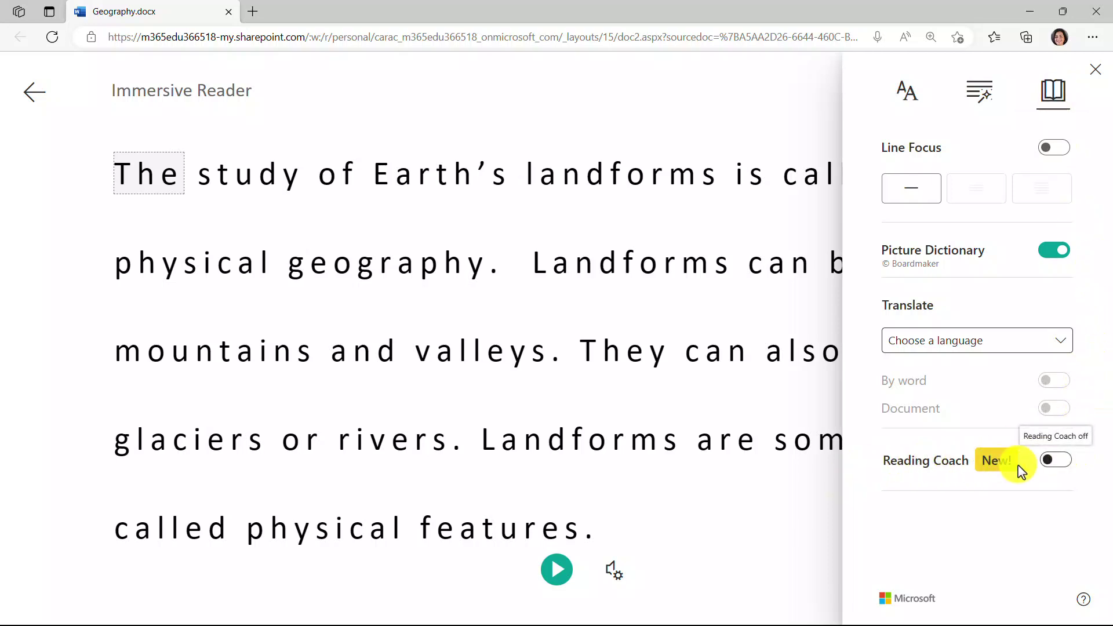
left_click(1065, 464)
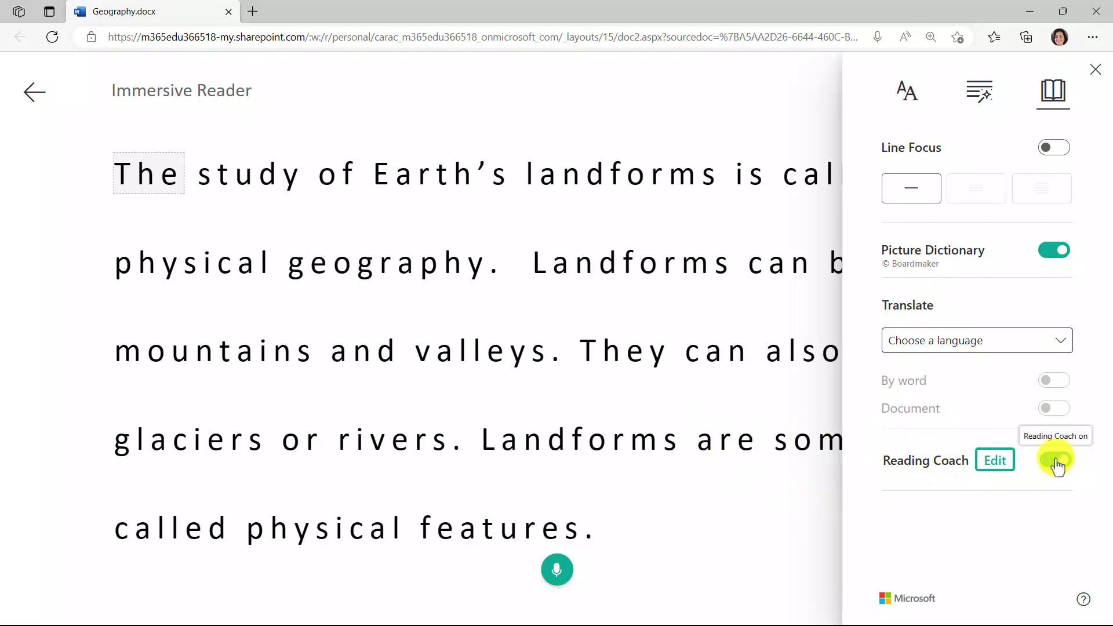
Step: Start a Reading Coach session and read the landforms passage aloud, scrolling to the end
left_click(556, 578)
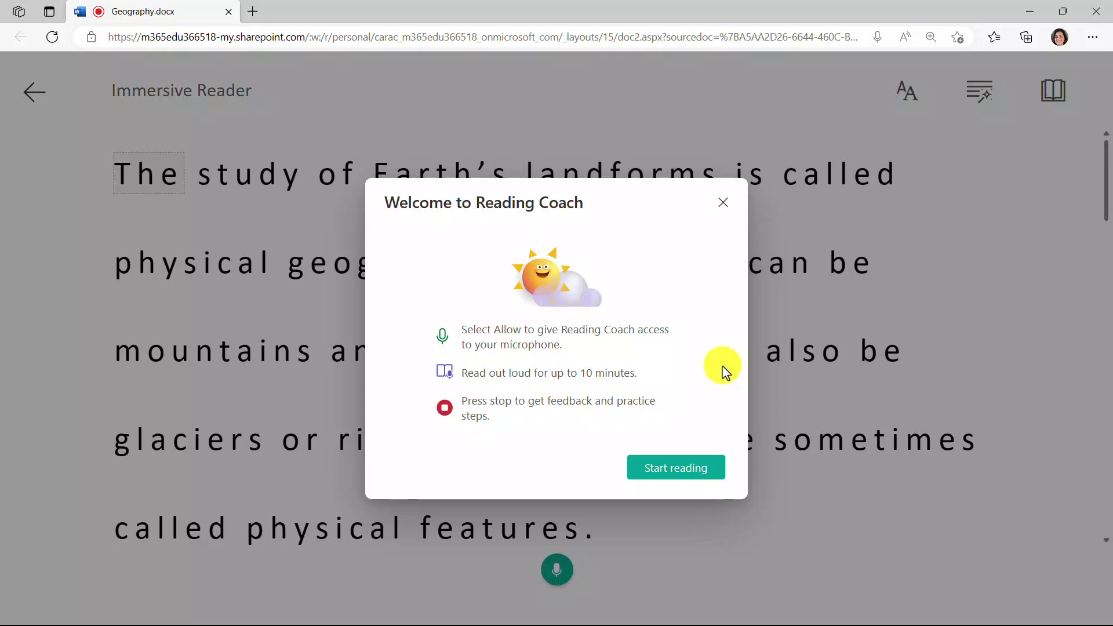
left_click(685, 479)
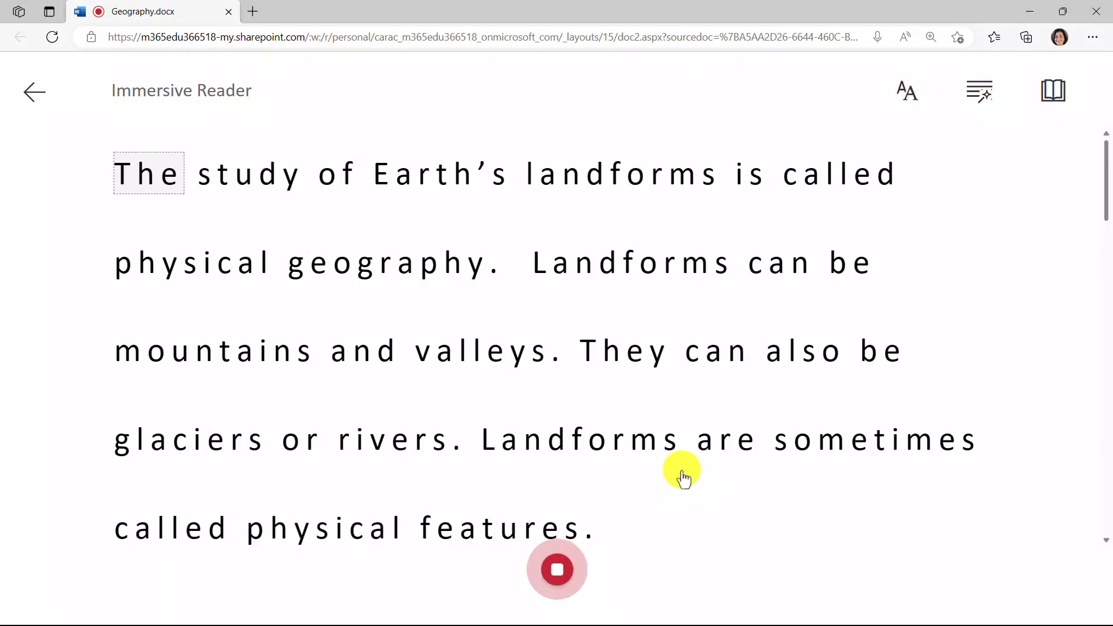
scroll(692, 452, "down", 5)
scroll(754, 394, "down", 5)
scroll(806, 366, "down", 5)
scroll(800, 367, "down", 4)
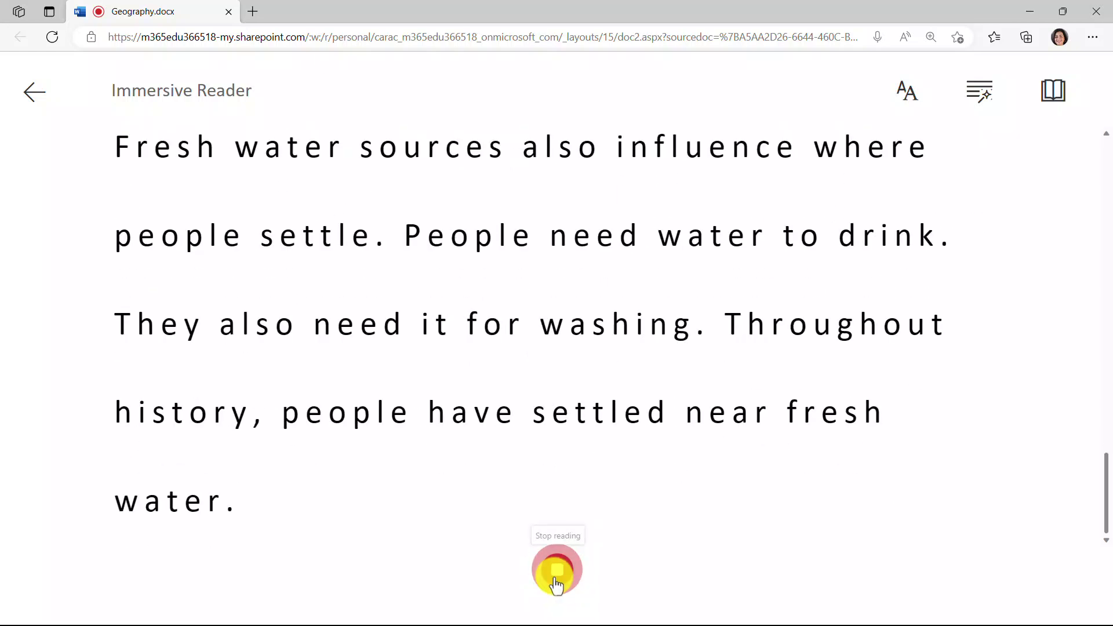
Step: Stop reading to show the report: 85% accuracy, 96 correct words per minute
left_click(555, 580)
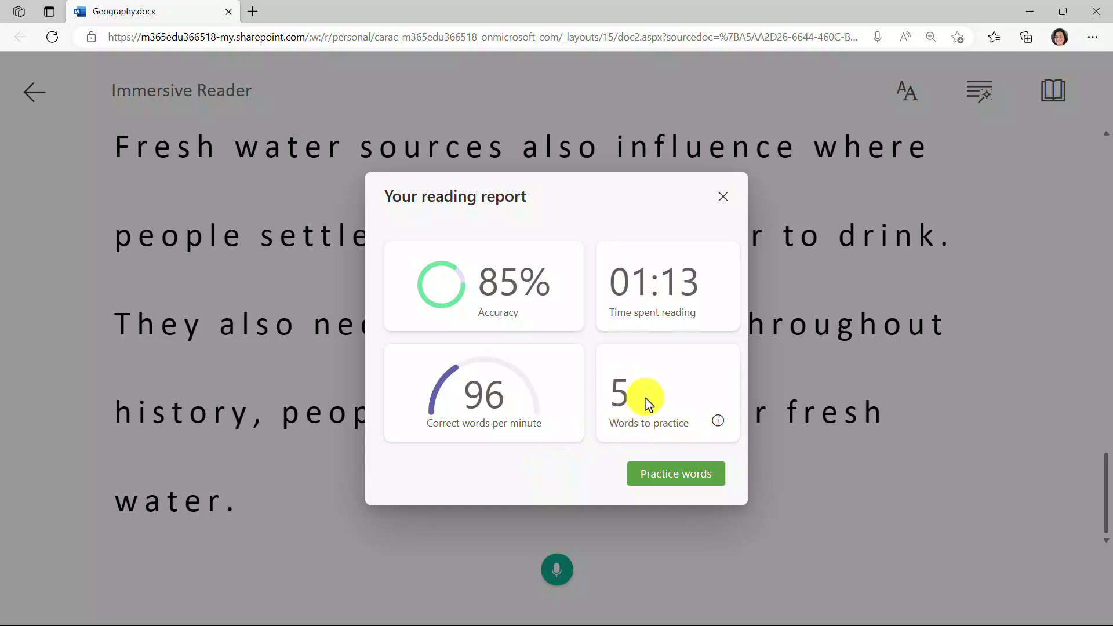
Step: Practise 'geography' with syllables, audio and pictures, then say it aloud to earn a star
left_click(699, 479)
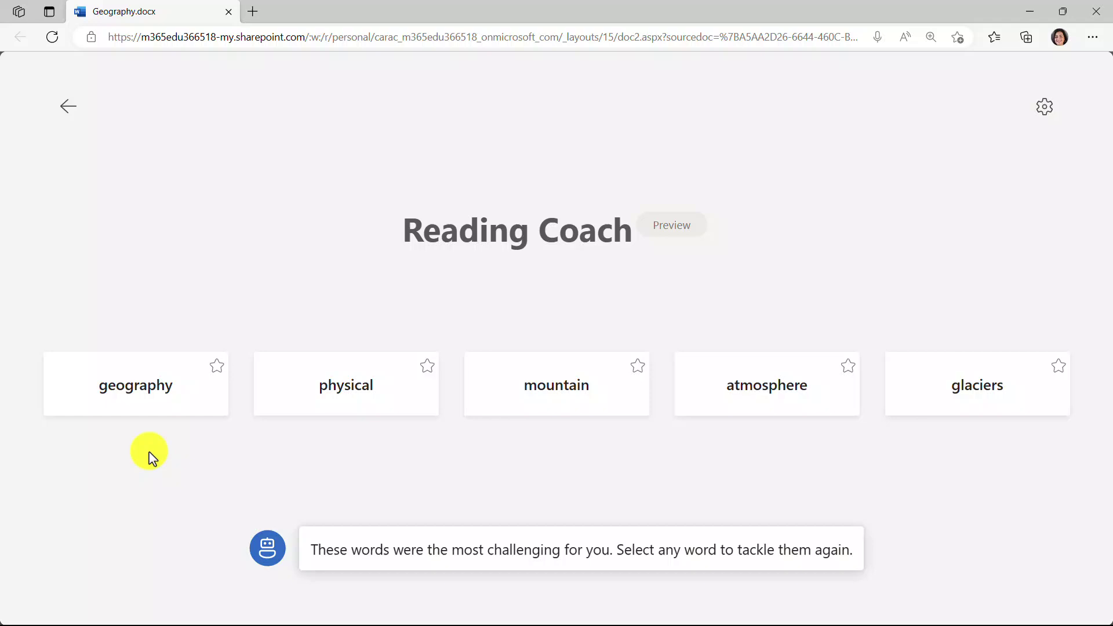
left_click(132, 390)
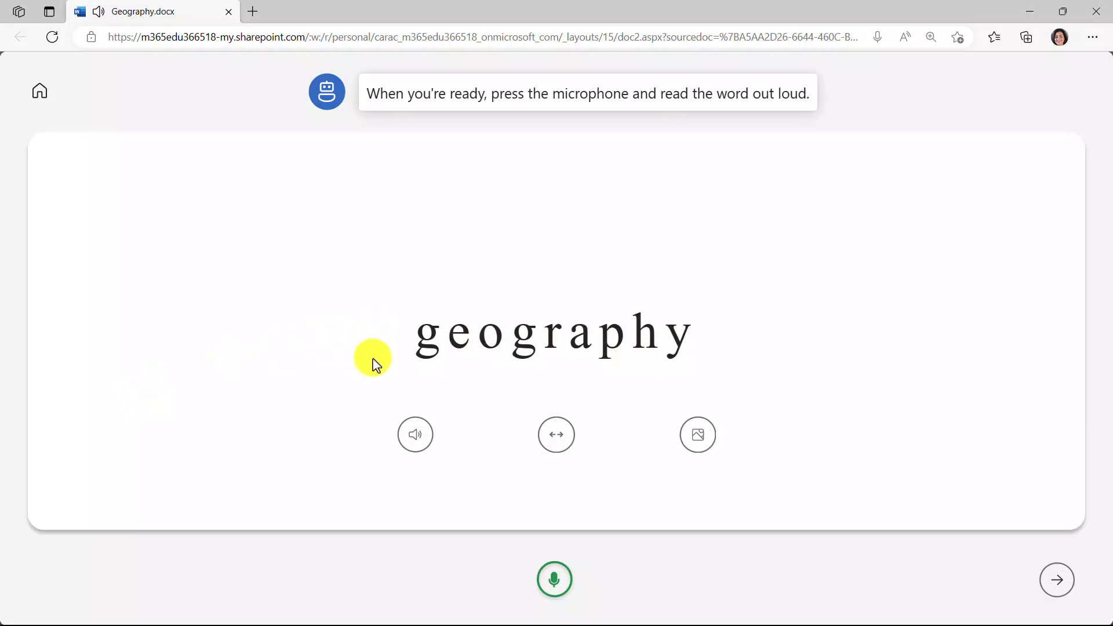
left_click(558, 442)
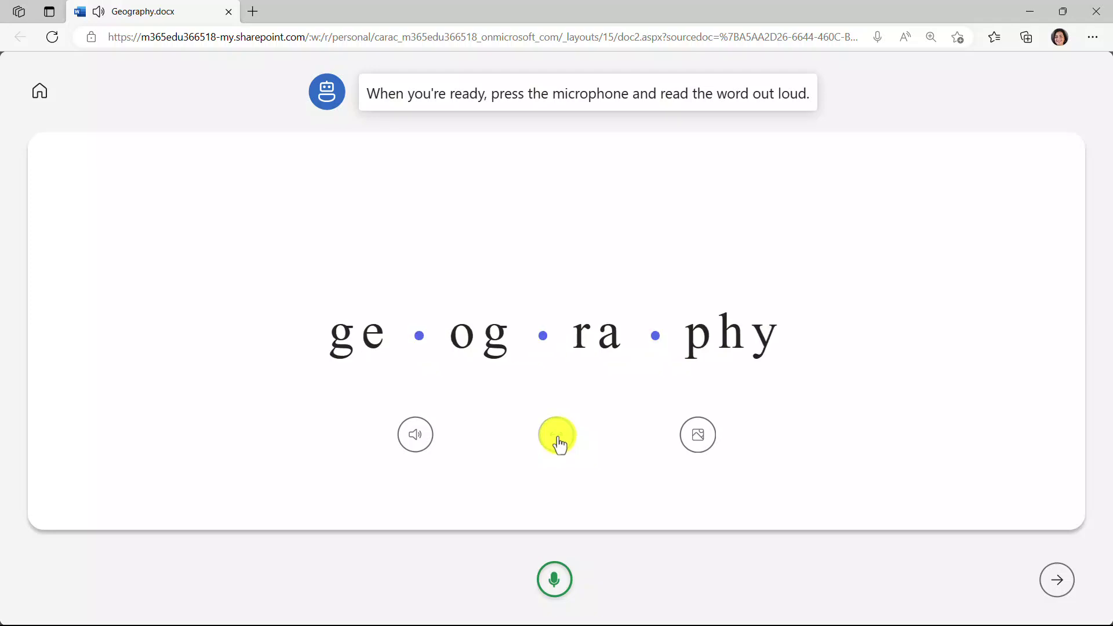
left_click(415, 440)
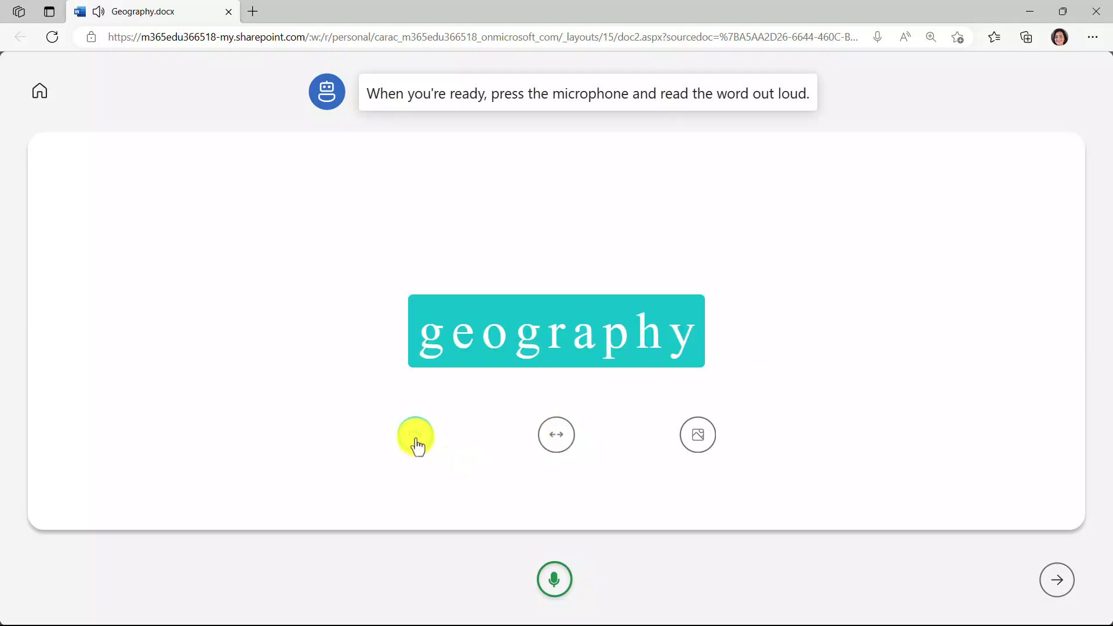
left_click(703, 436)
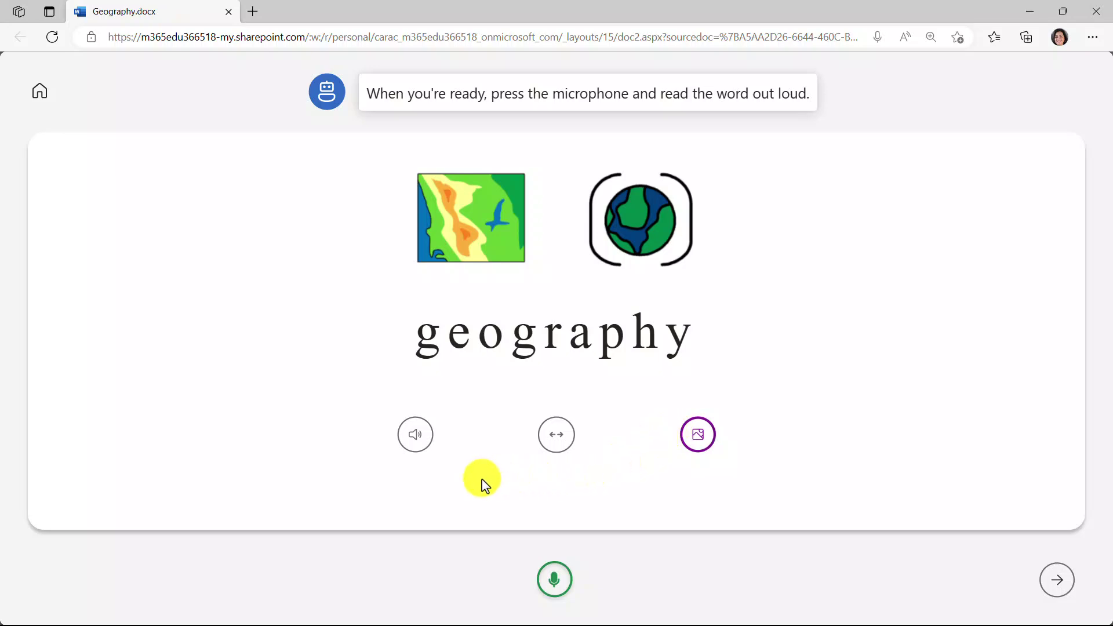
left_click(700, 439)
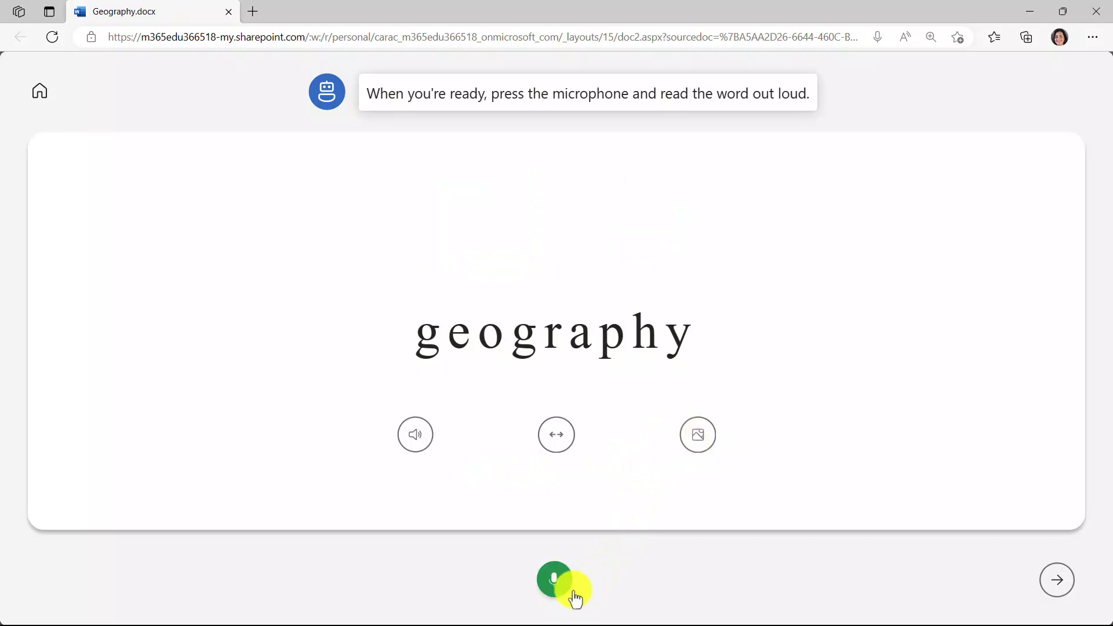
left_click(553, 586)
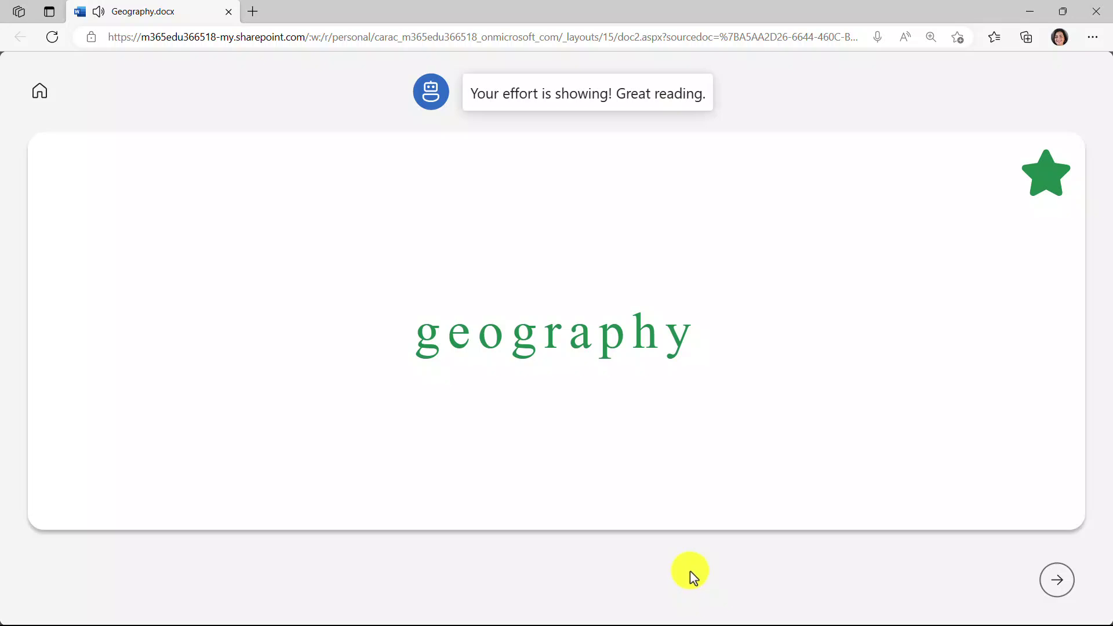
Step: Practise 'physical' with syllables and audio, say it aloud, then reselect geography from the list
left_click(1062, 587)
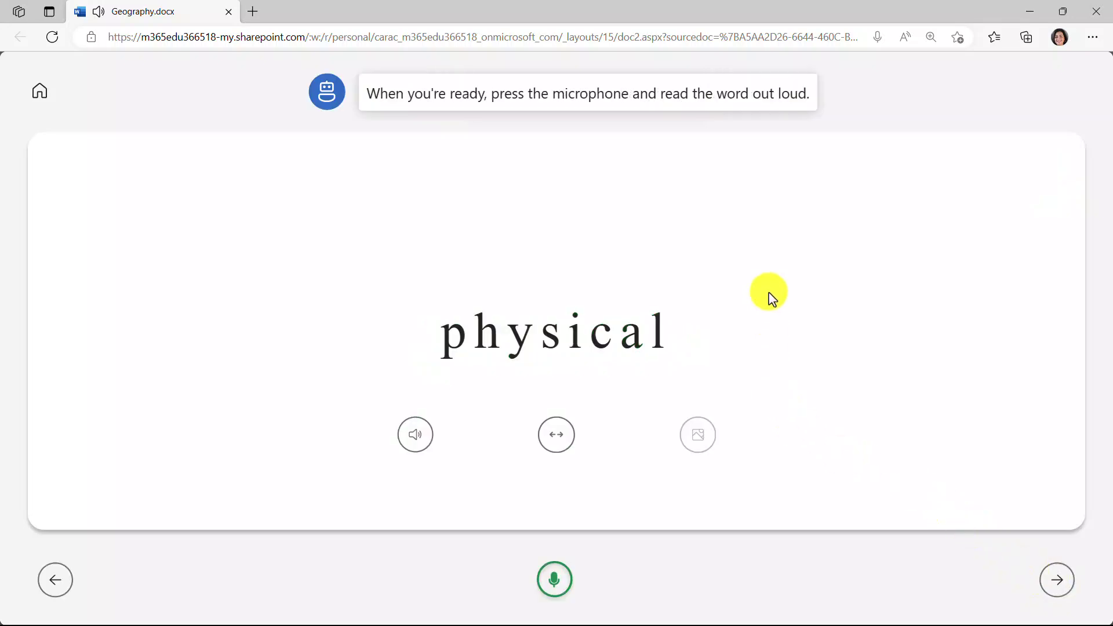
left_click(566, 442)
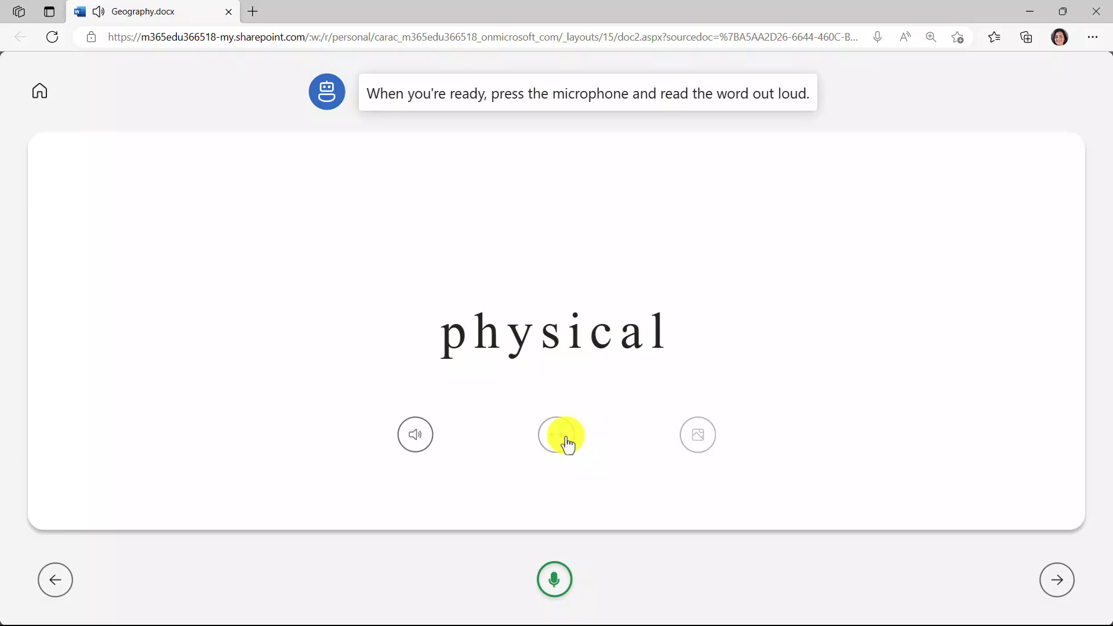
left_click(417, 437)
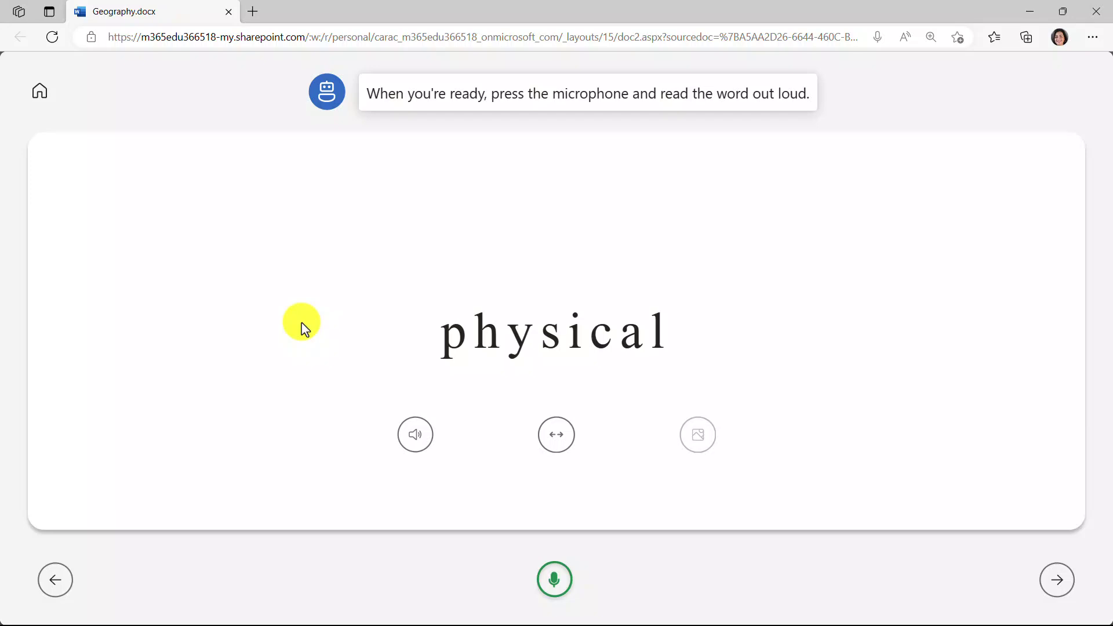
left_click(555, 579)
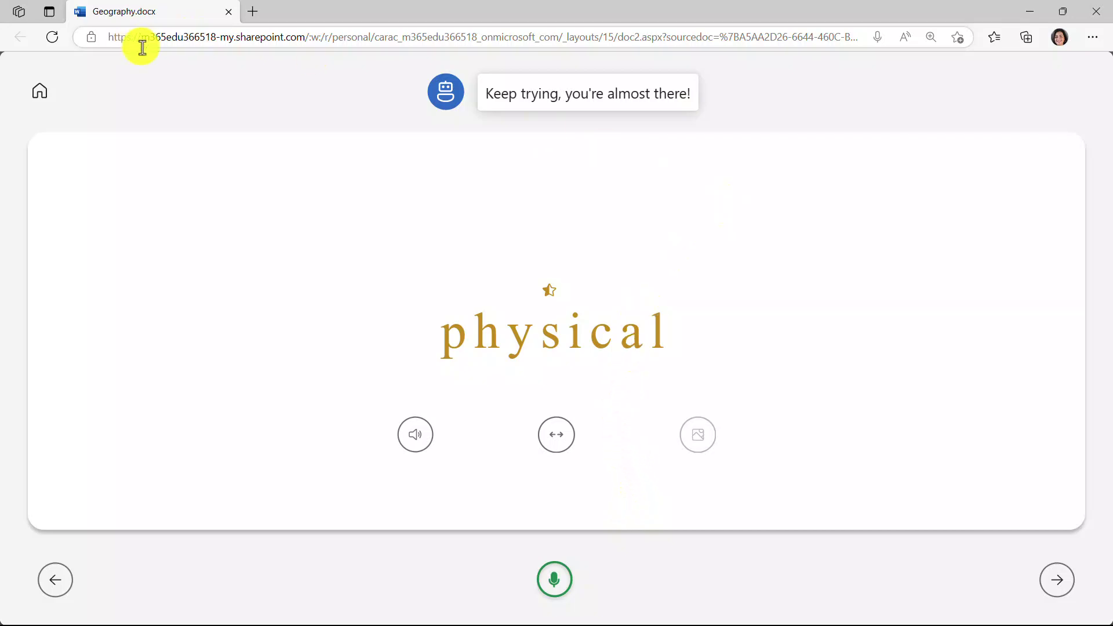
left_click(41, 94)
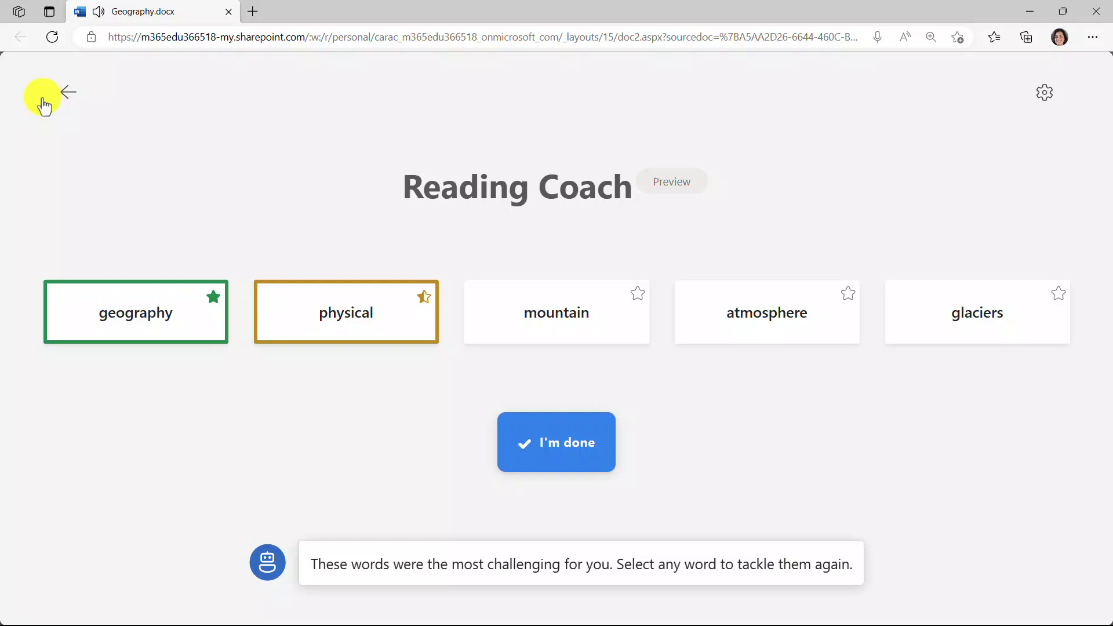
left_click(210, 303)
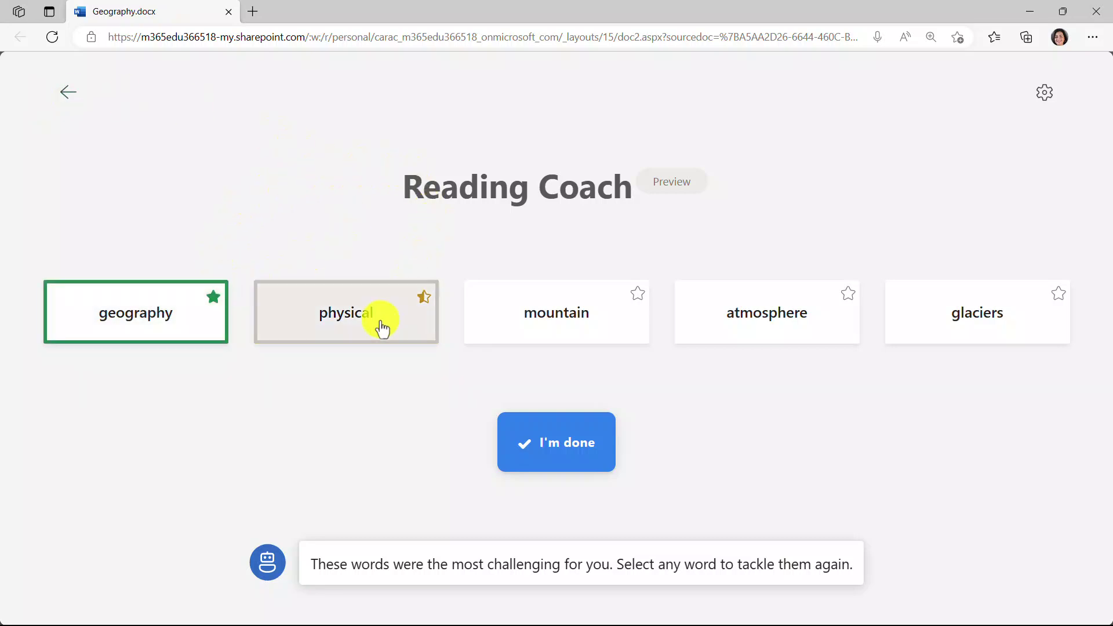
left_click(1046, 93)
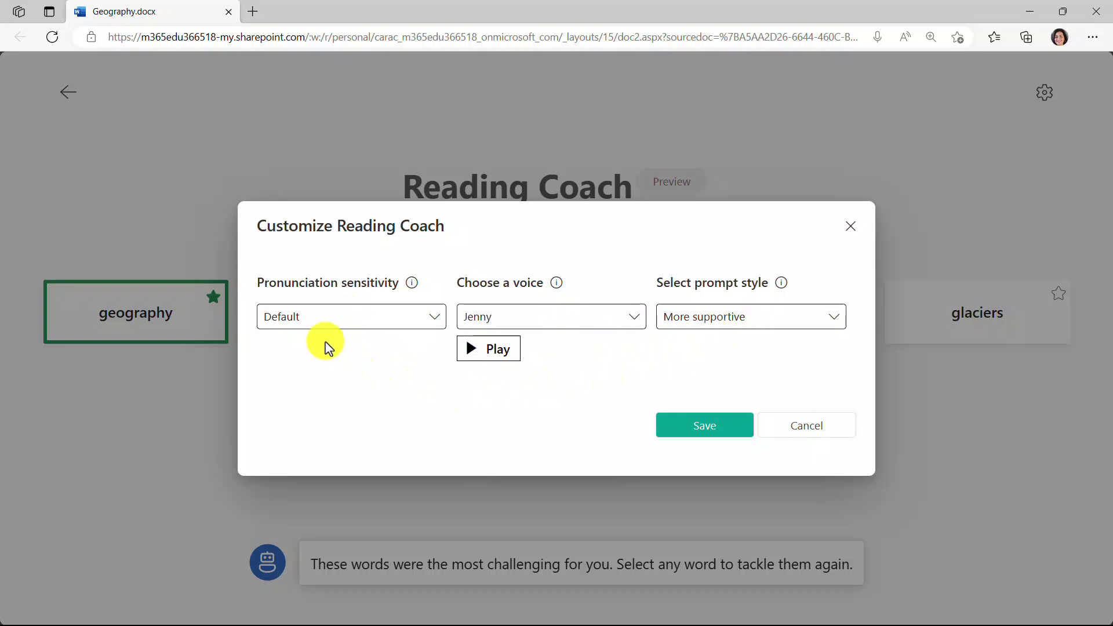
Step: Close the Reading Coach customization settings without making changes
left_click(851, 228)
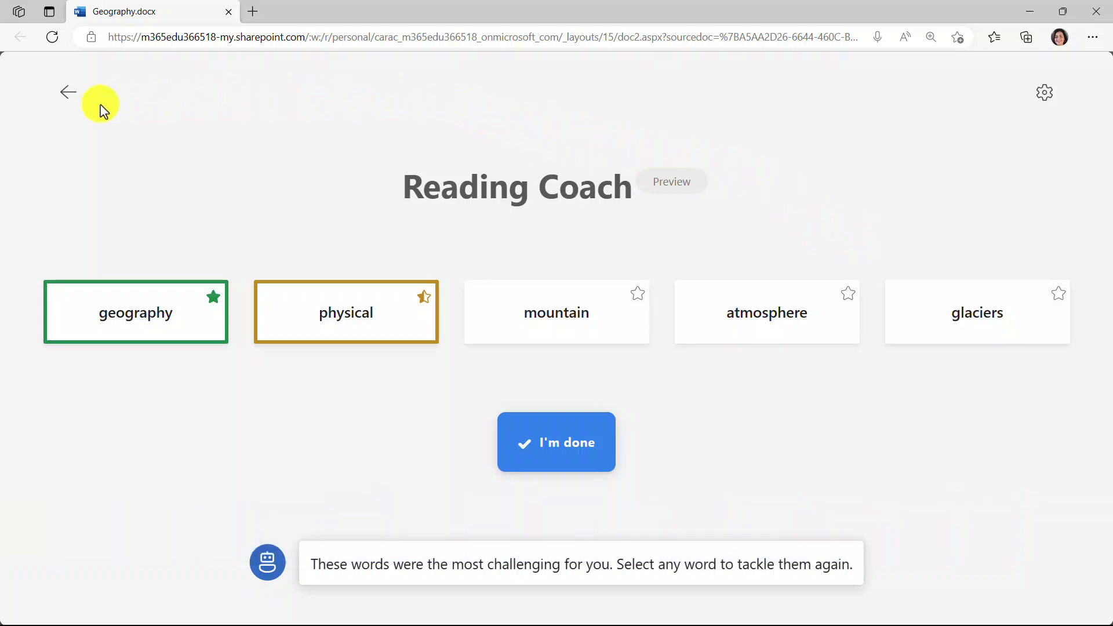
Step: Return to the reading report and close it, leaving the passage at its opening sentence
left_click(68, 97)
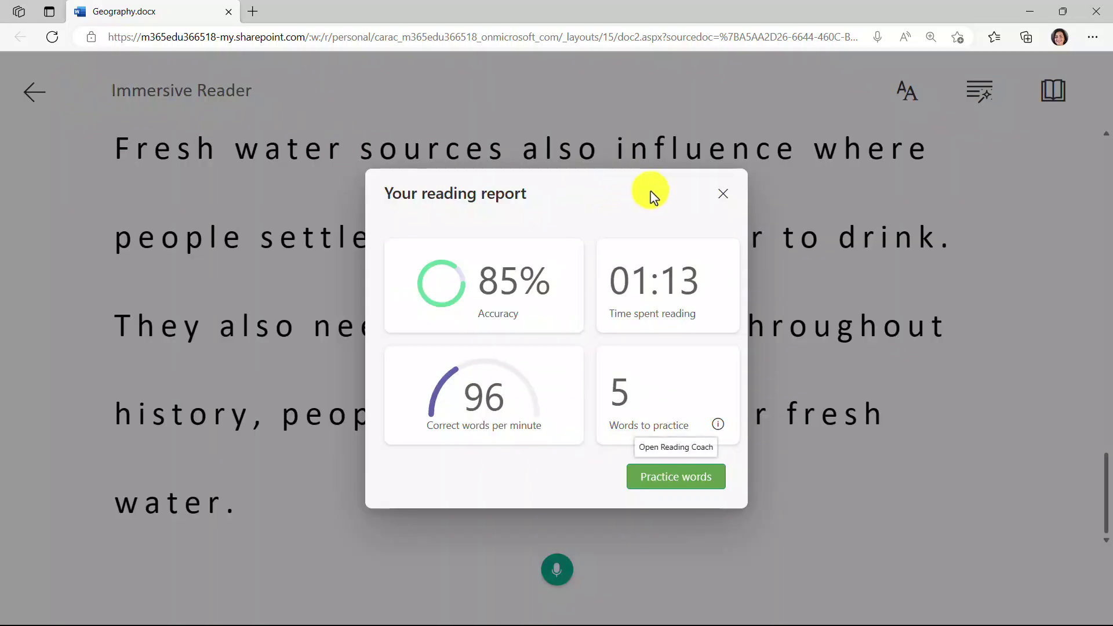
left_click(724, 194)
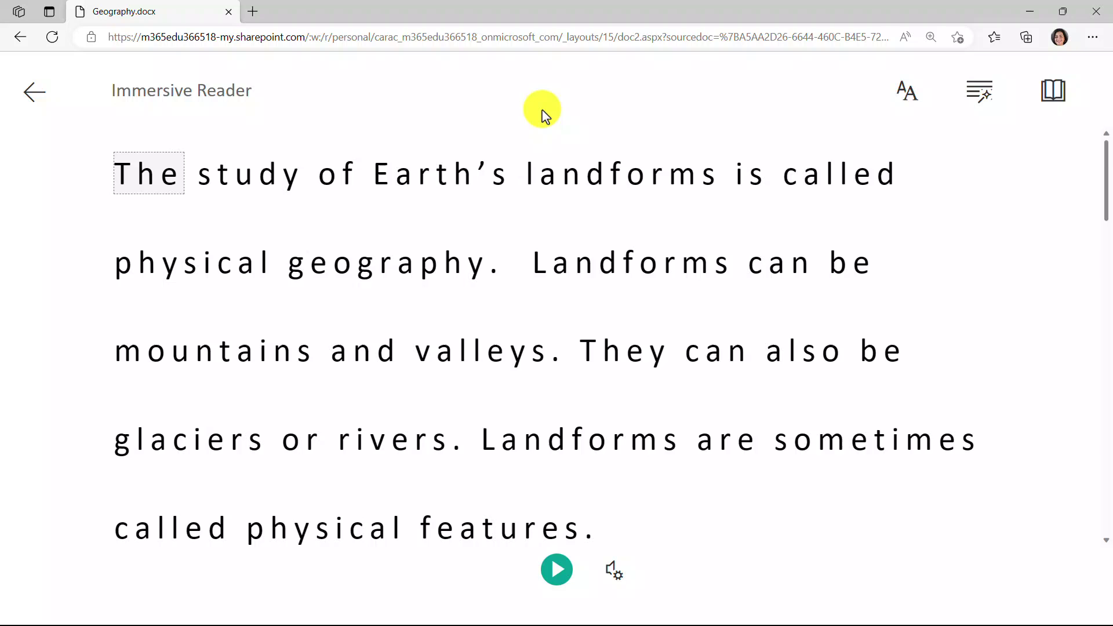
Step: Turn Reading Coach back on and open its customization settings
left_click(1057, 94)
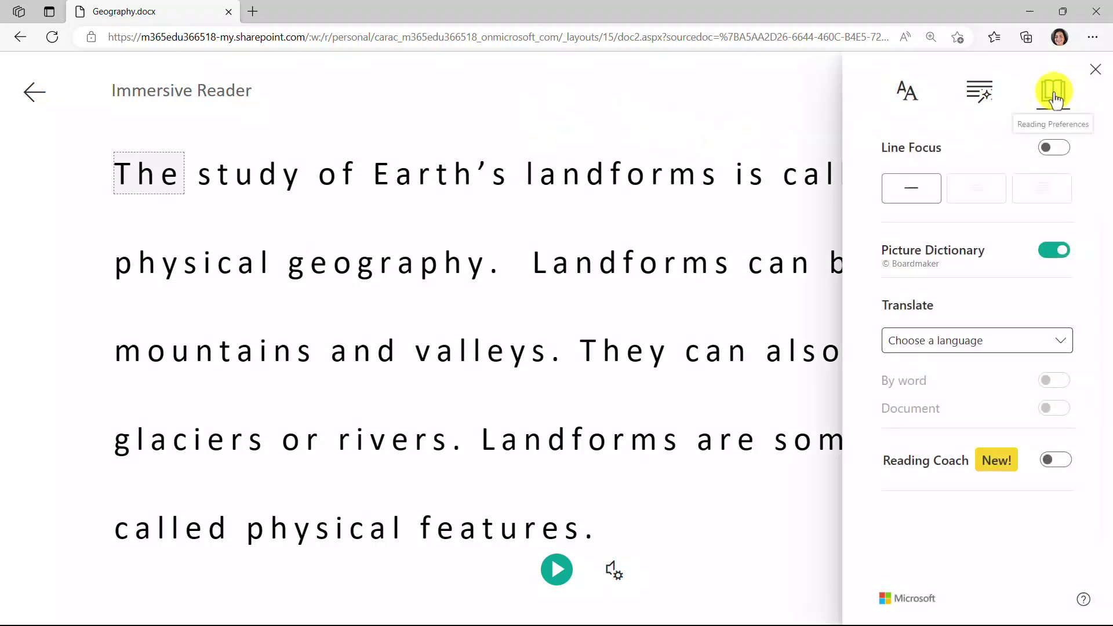
left_click(1054, 461)
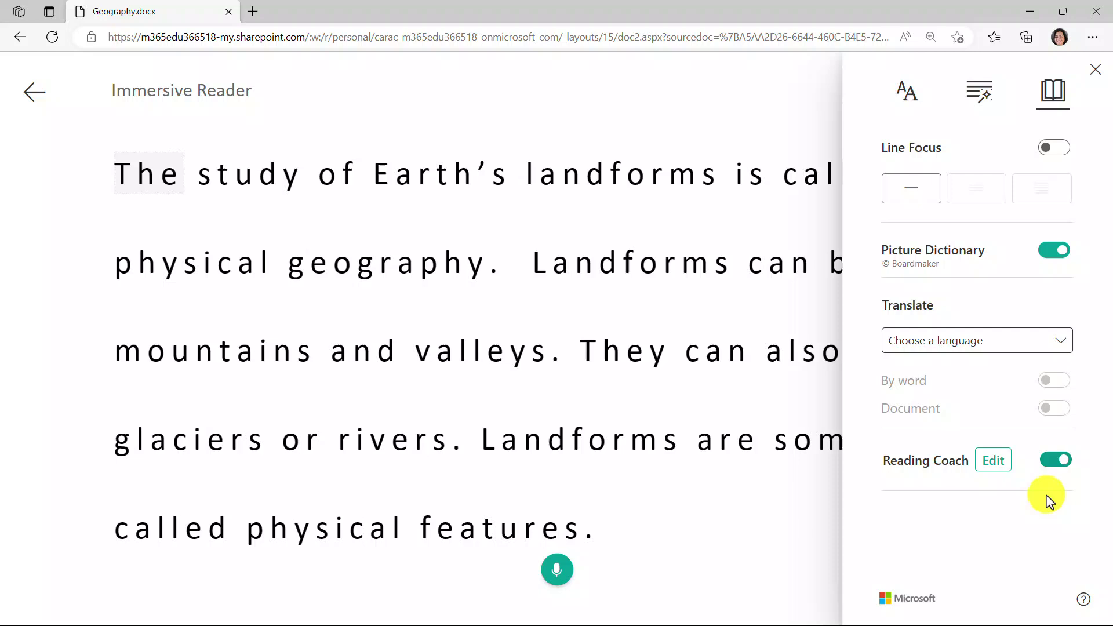
left_click(994, 461)
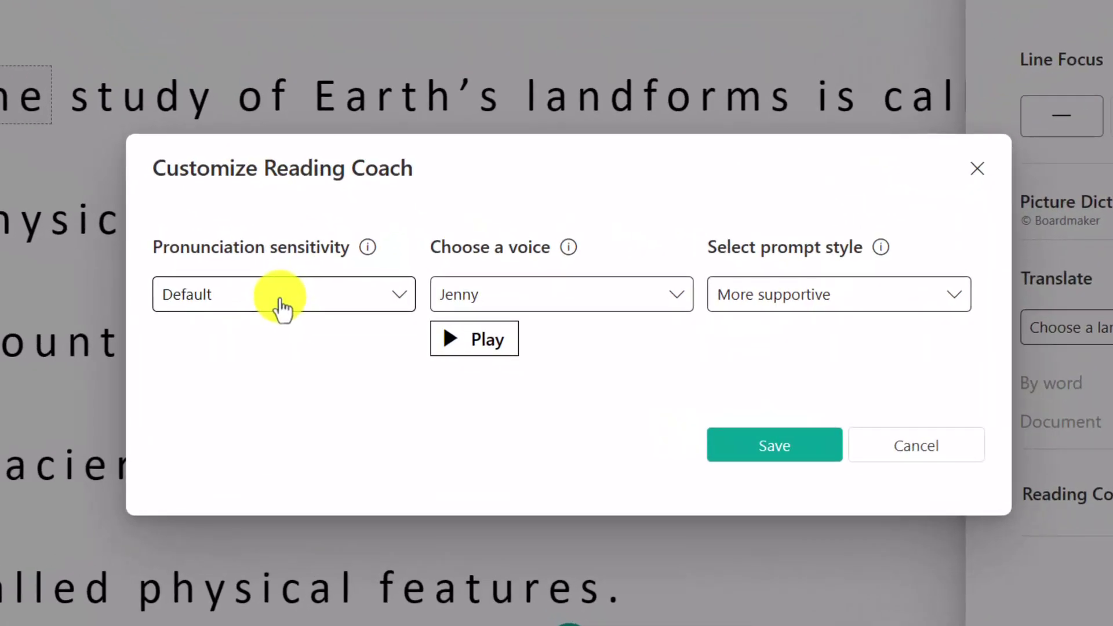
Step: Try the Less sensitive and More sensitive pronunciation sensitivity levels
left_click(282, 308)
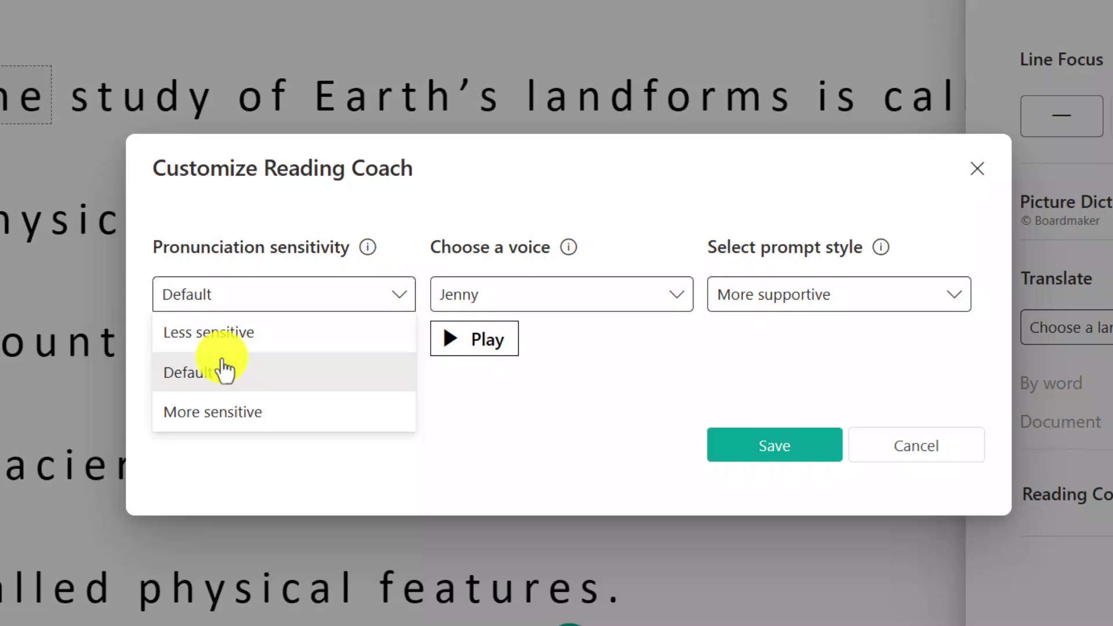
left_click(242, 335)
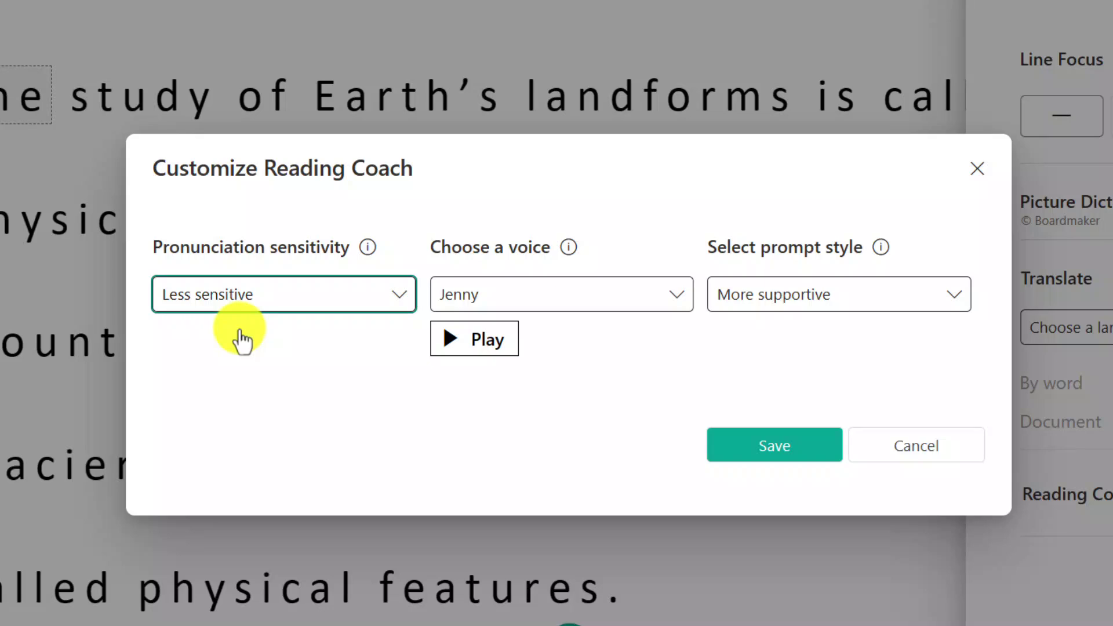
left_click(259, 296)
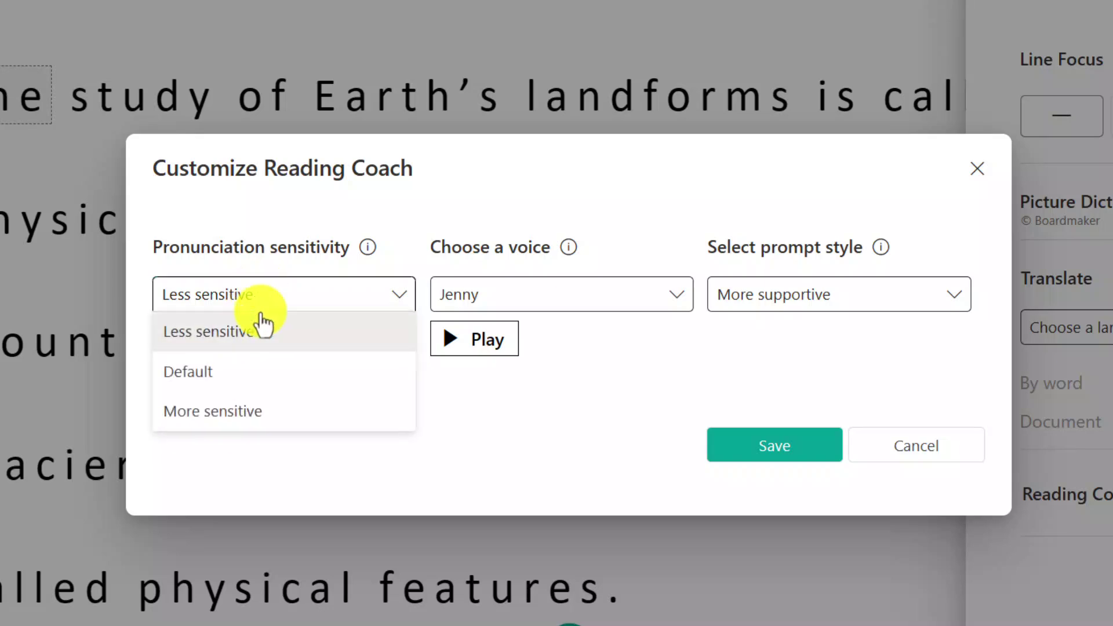
left_click(256, 431)
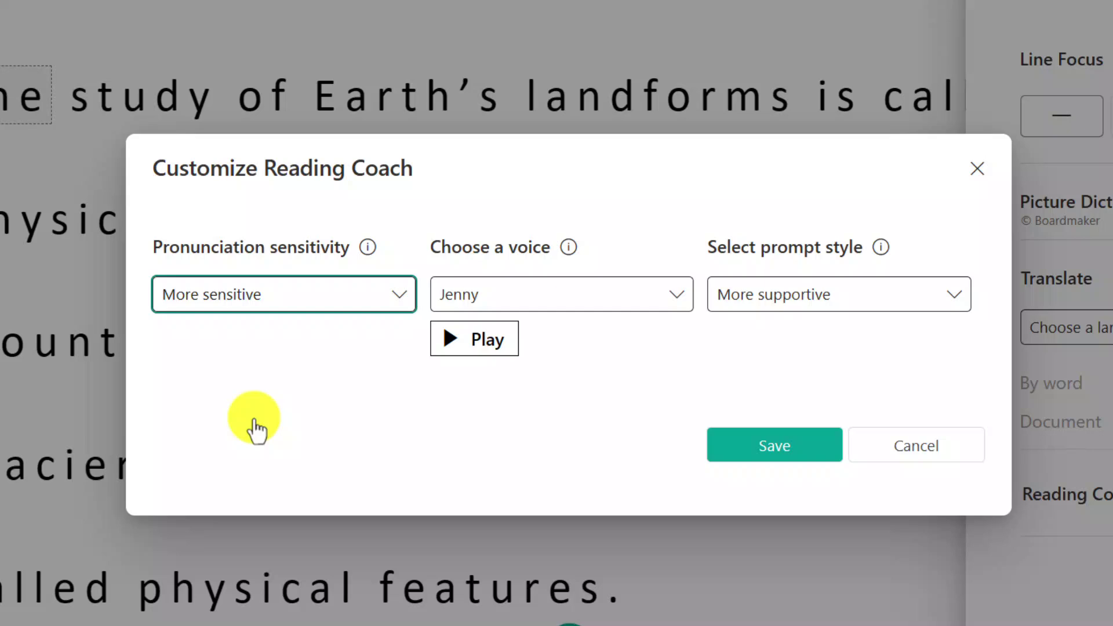
left_click(313, 306)
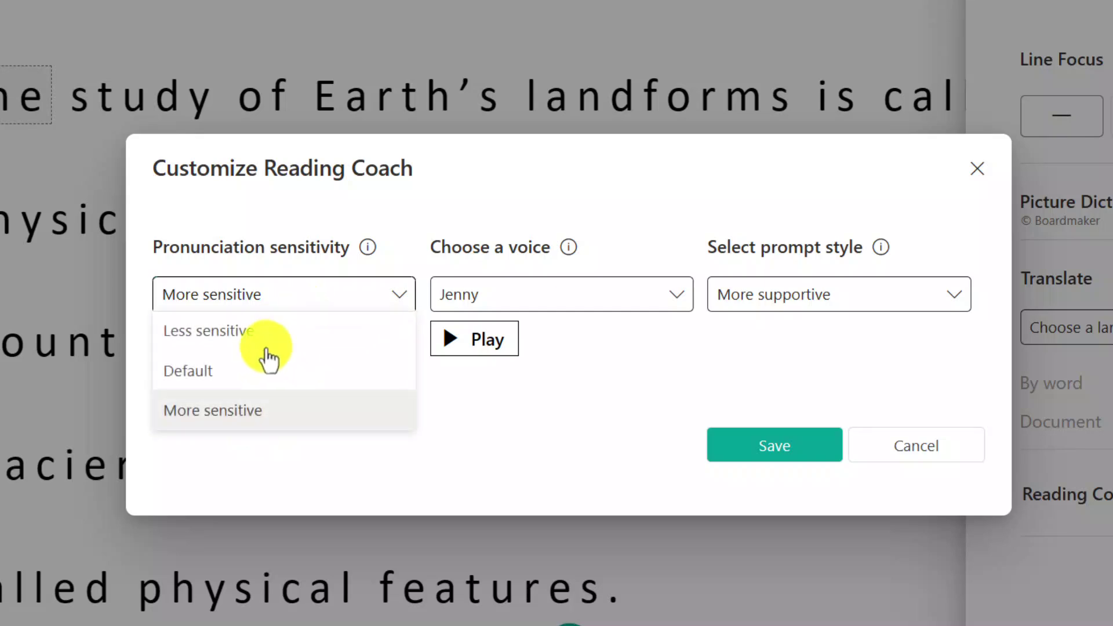
Step: Reset pronunciation sensitivity to Default, then preview the Jenny and Jacob coach voices
left_click(229, 385)
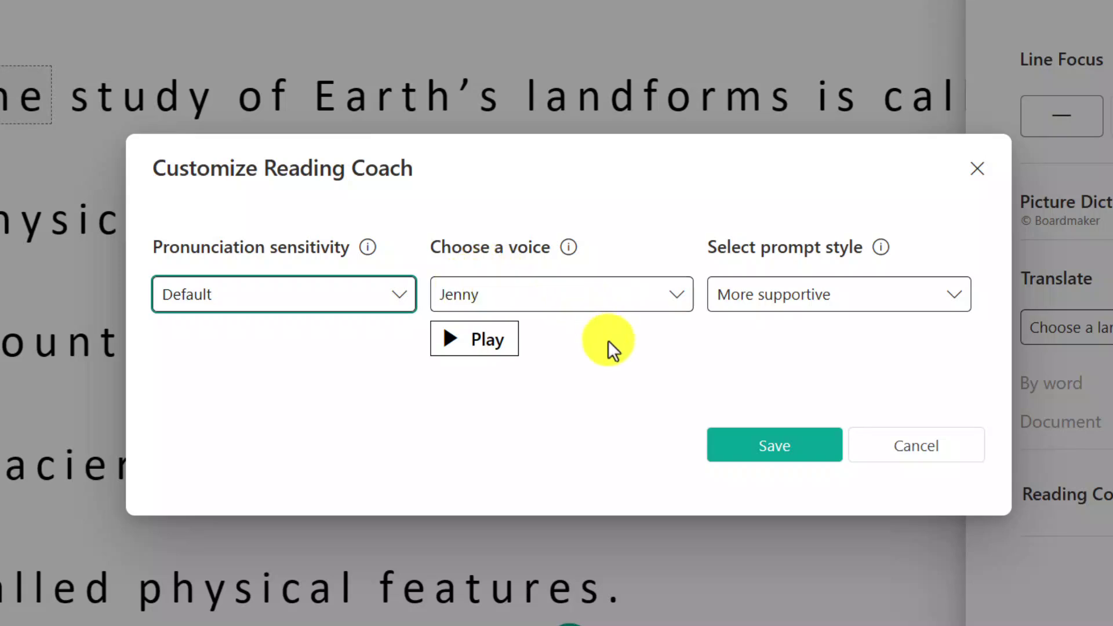
left_click(482, 353)
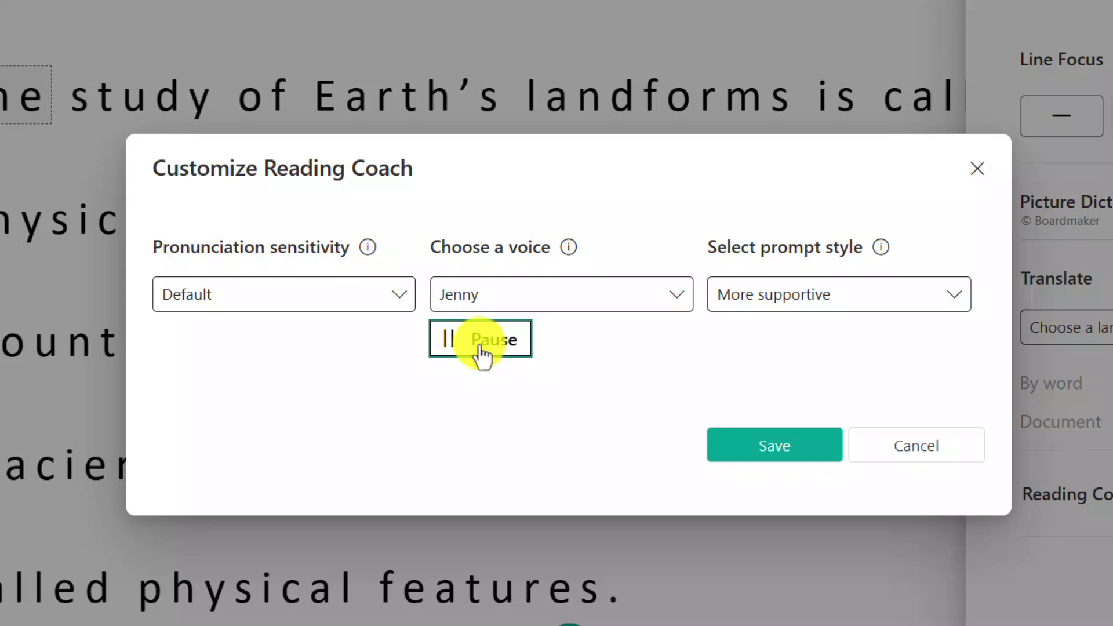
left_click(636, 296)
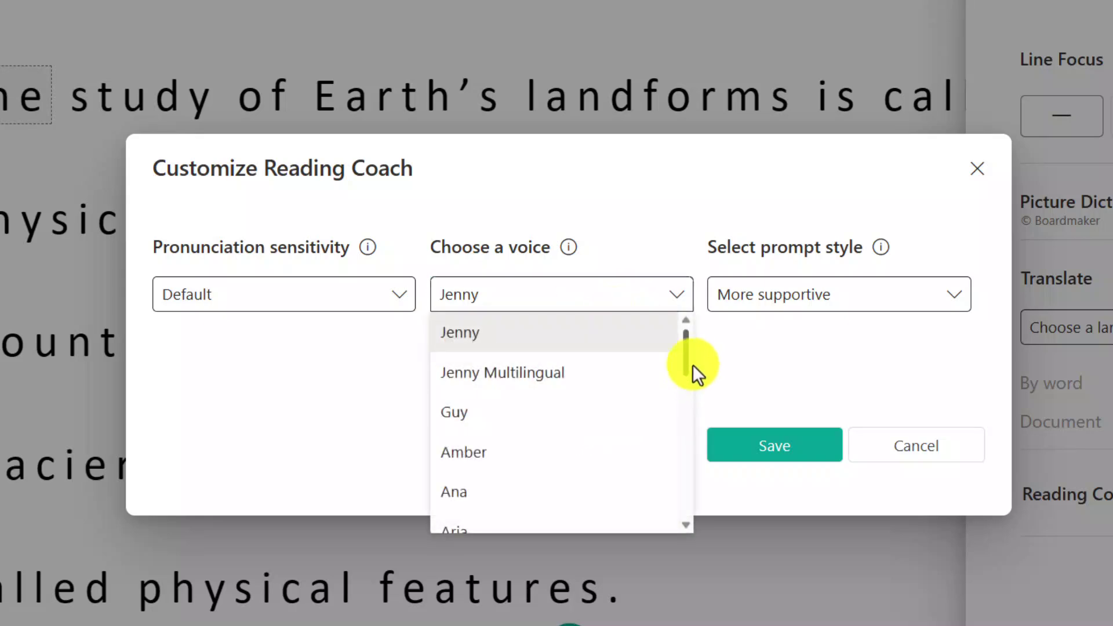
left_click_drag(687, 355, 677, 444)
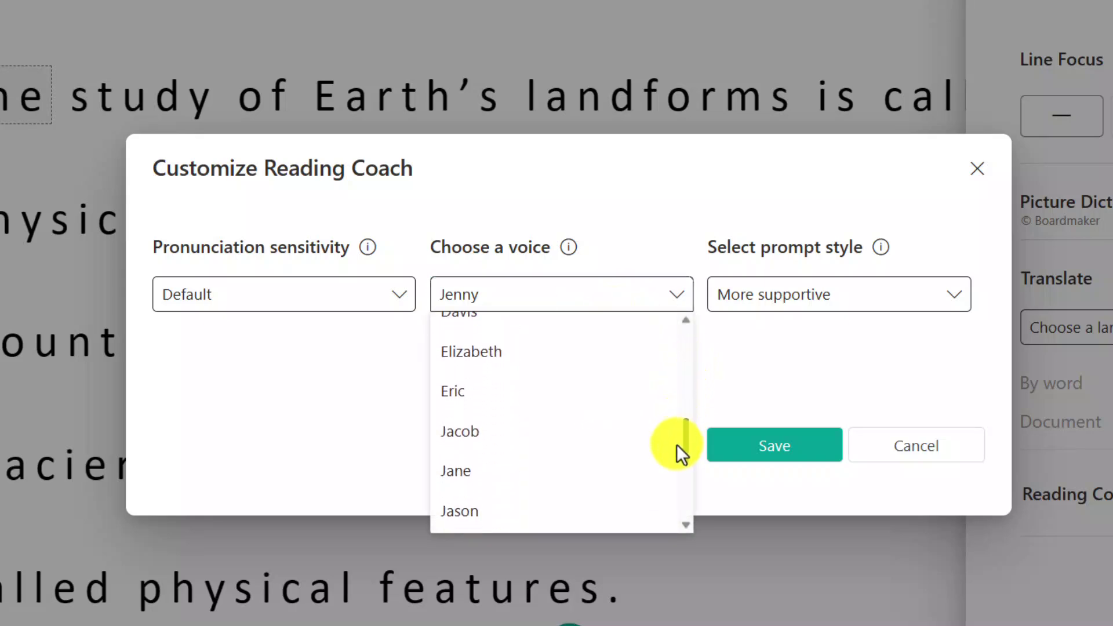
left_click(469, 442)
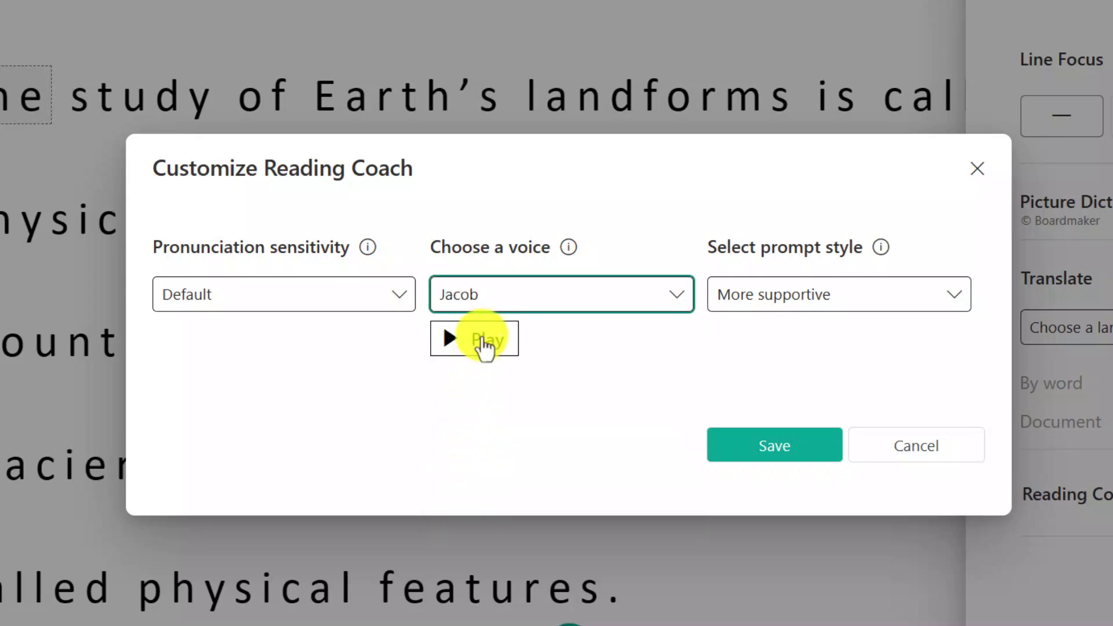
left_click(484, 342)
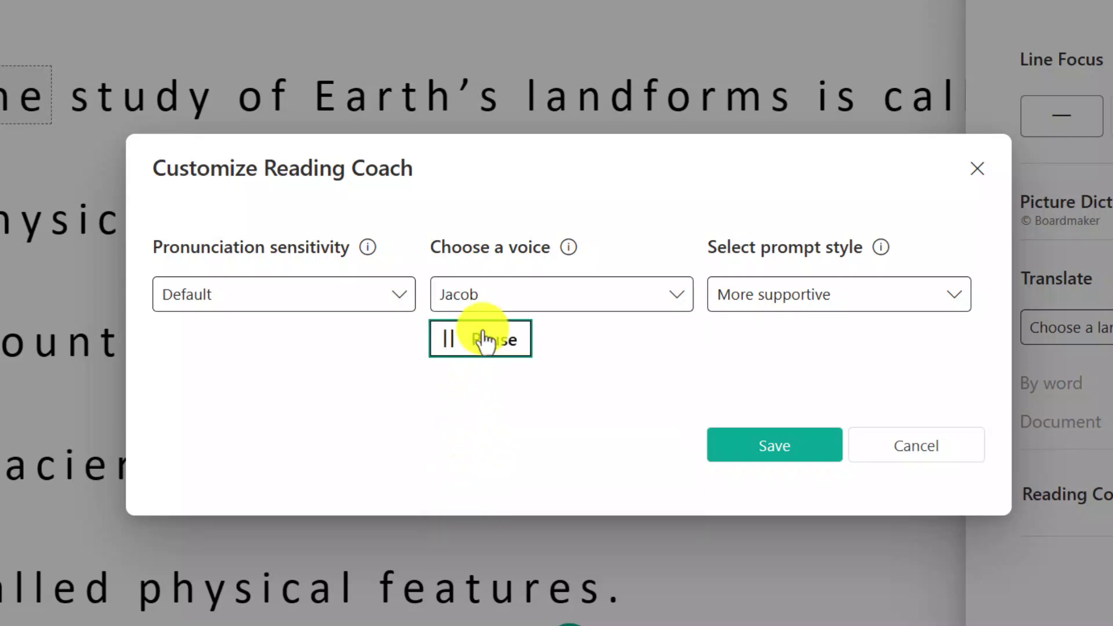
left_click(628, 307)
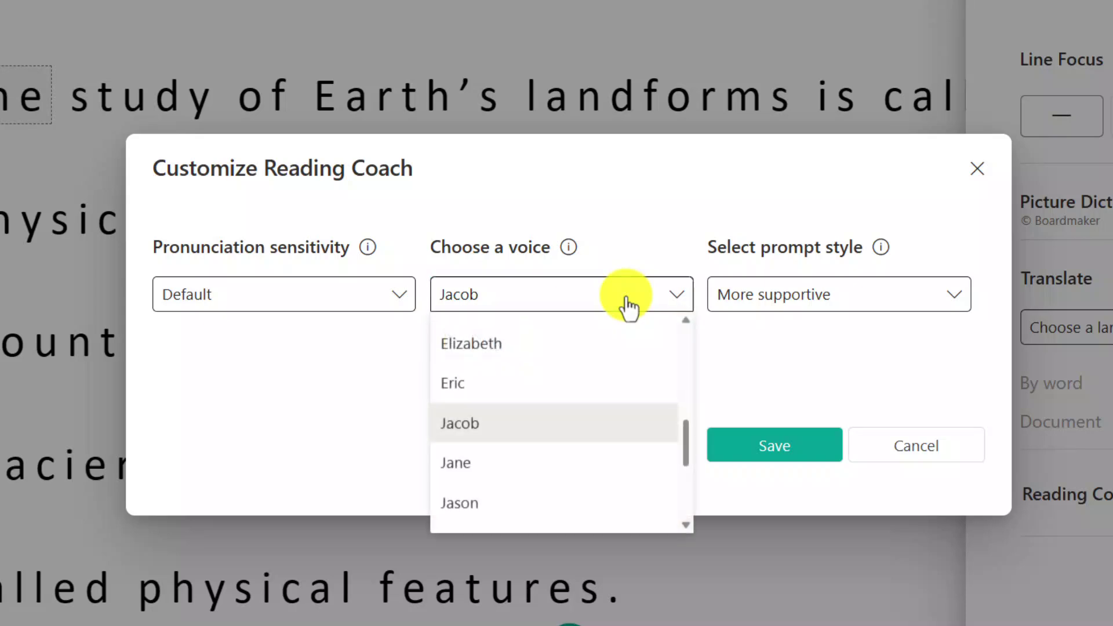
left_click_drag(686, 450, 686, 330)
Step: Select the Jenny voice, confirm More supportive prompts, and save the Reading Coach customization
left_click(488, 328)
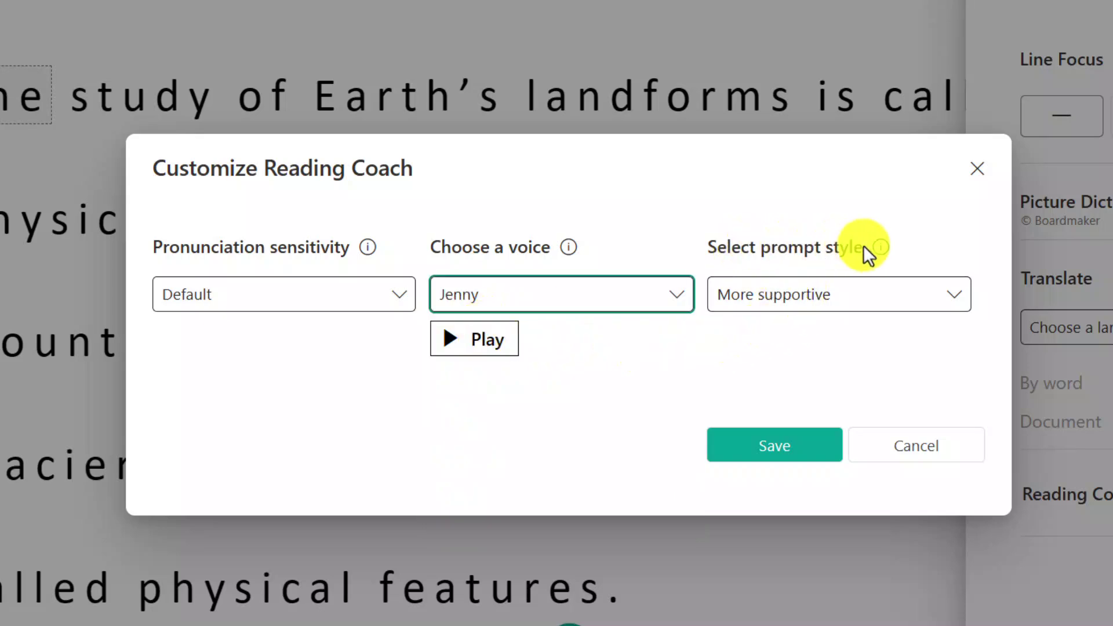
mouse_move(881, 247)
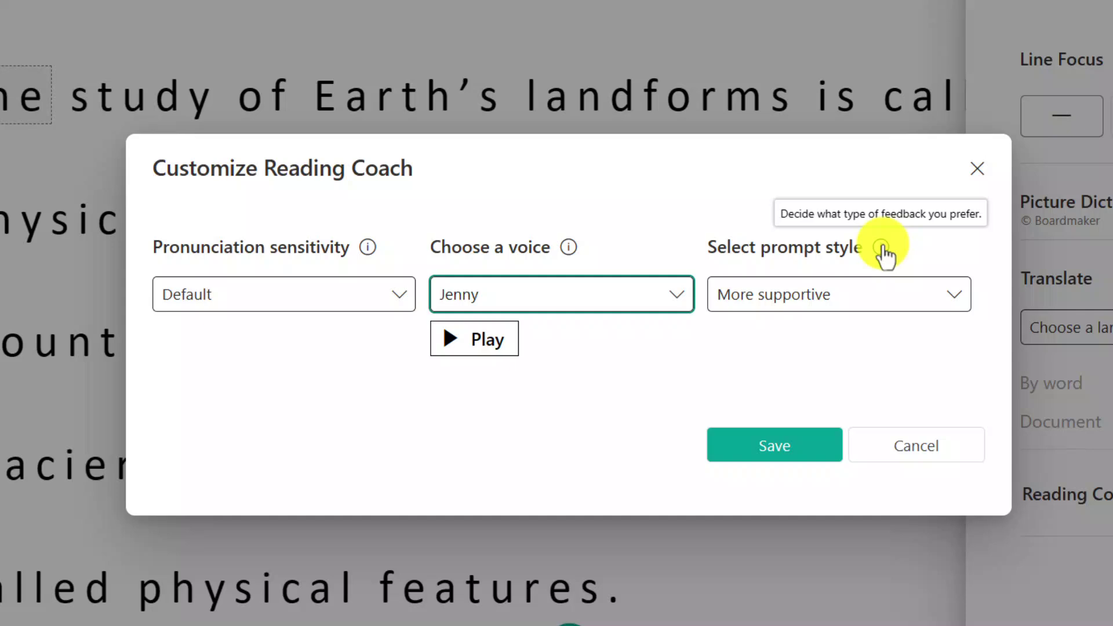
left_click(798, 302)
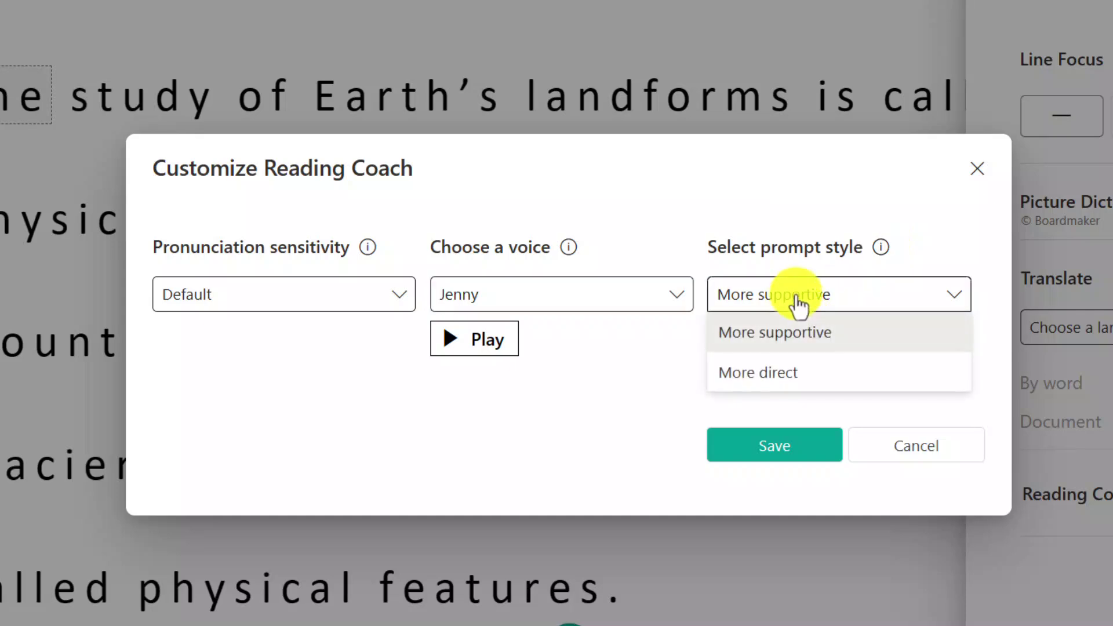
left_click(823, 335)
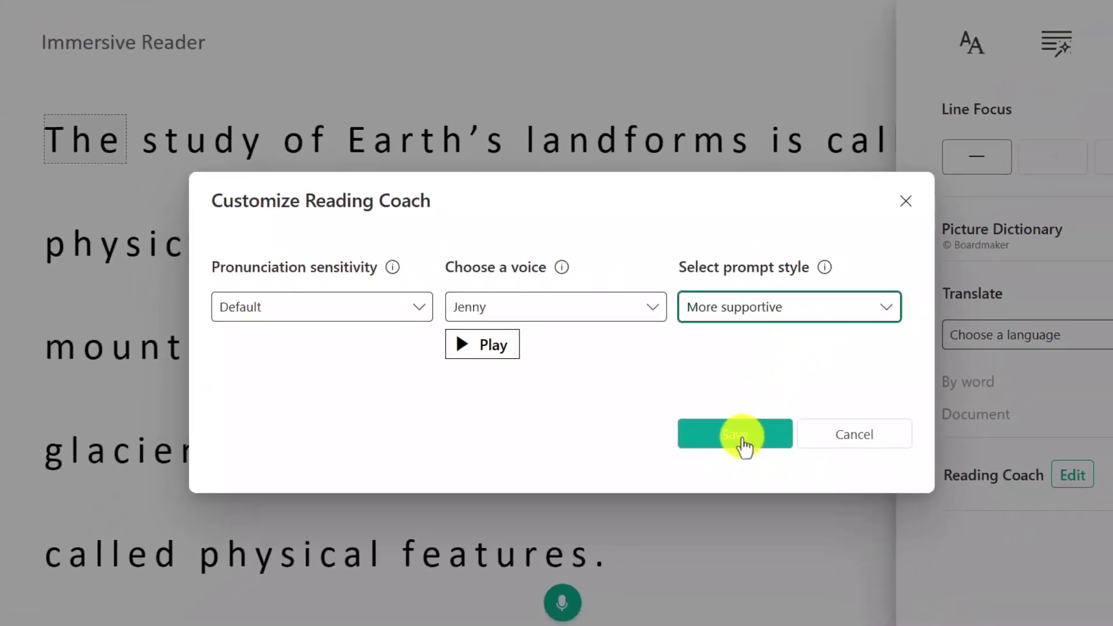
left_click(701, 432)
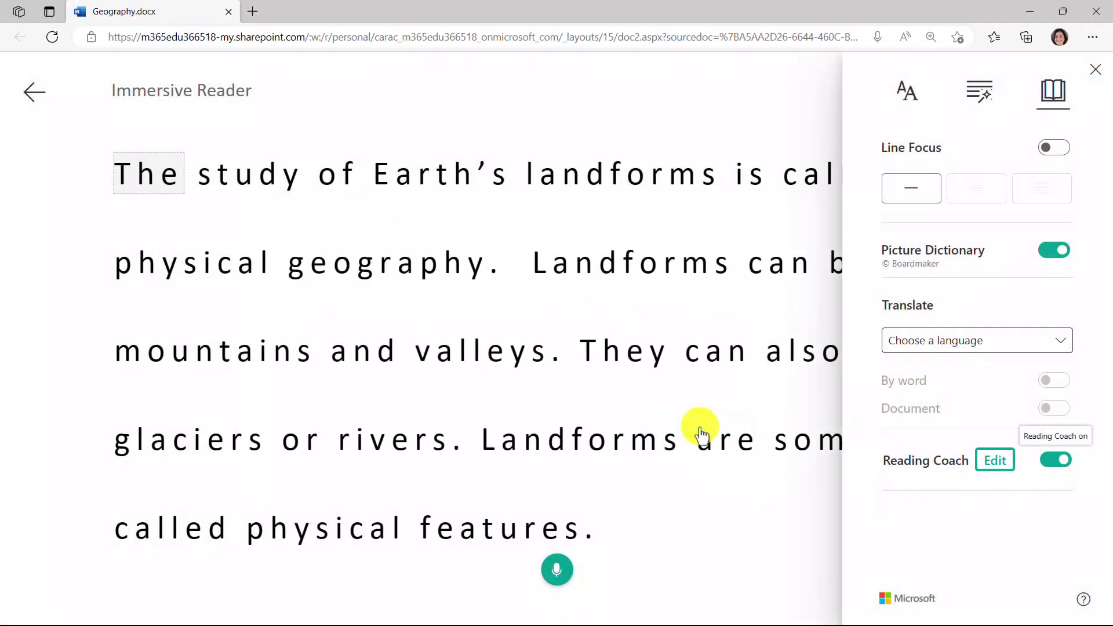